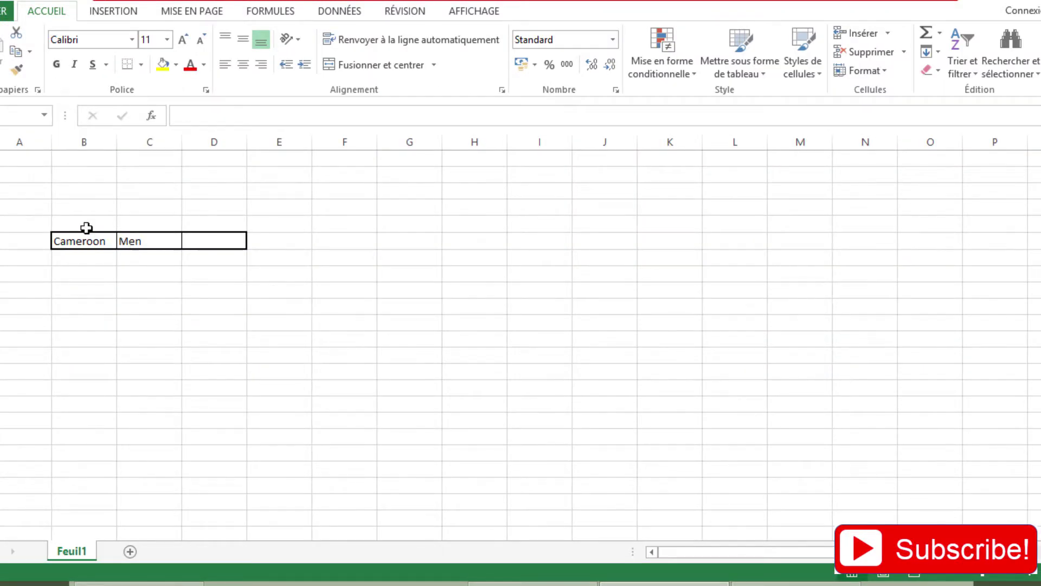
Step: Display the country choices available in the drop-down list of cell B6
click(119, 245)
click(101, 241)
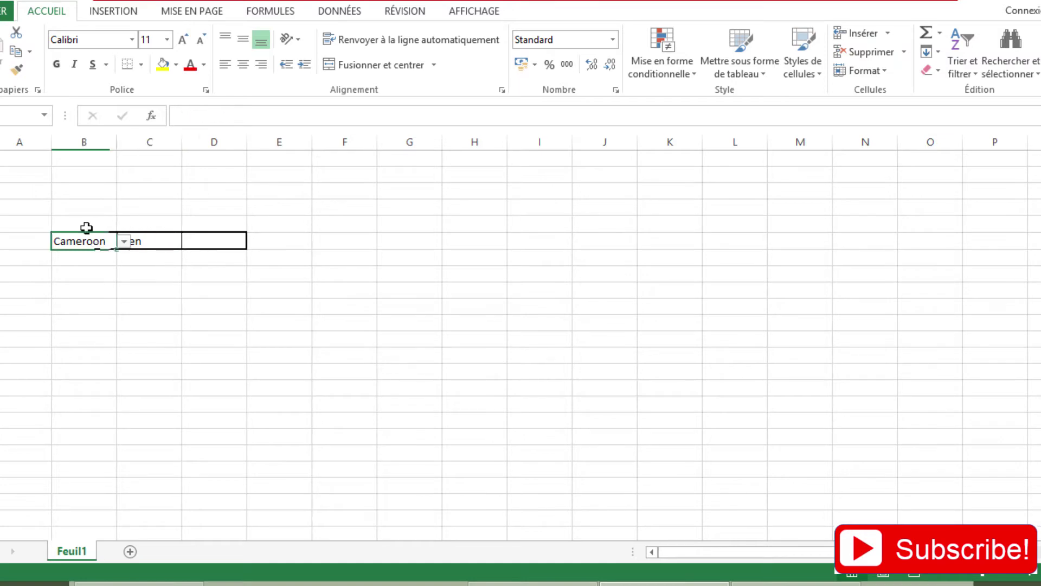
click(123, 242)
click(123, 241)
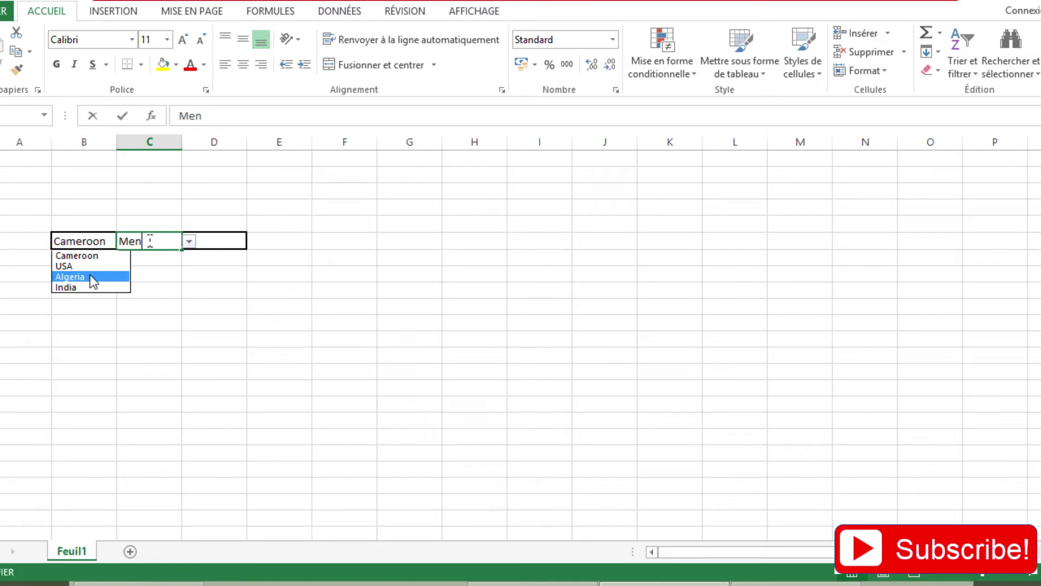
Step: Examine the sex choices available in the drop-down list of cell C6
double_click(175, 239)
click(181, 242)
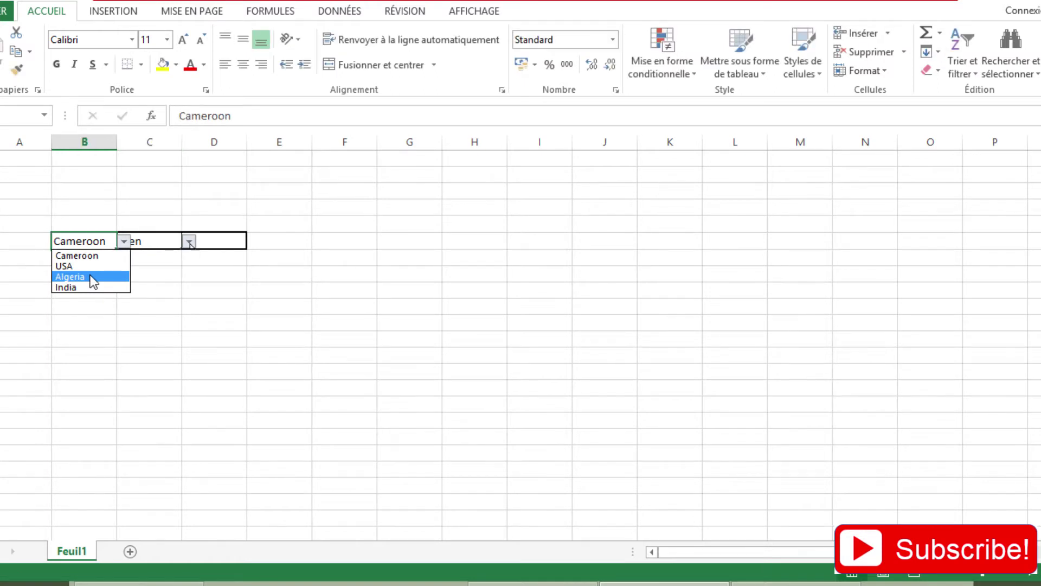
click(189, 241)
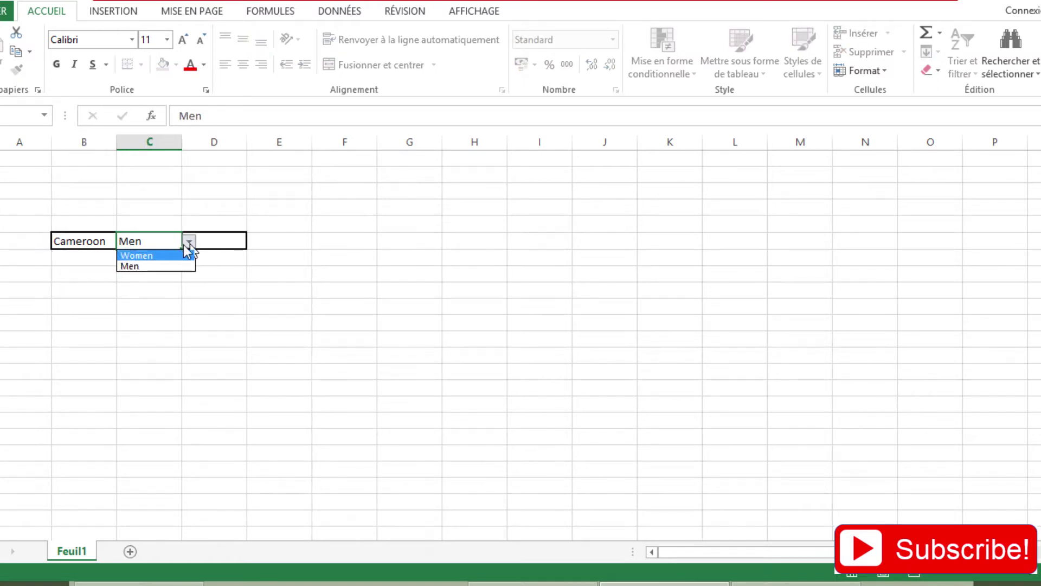
click(164, 242)
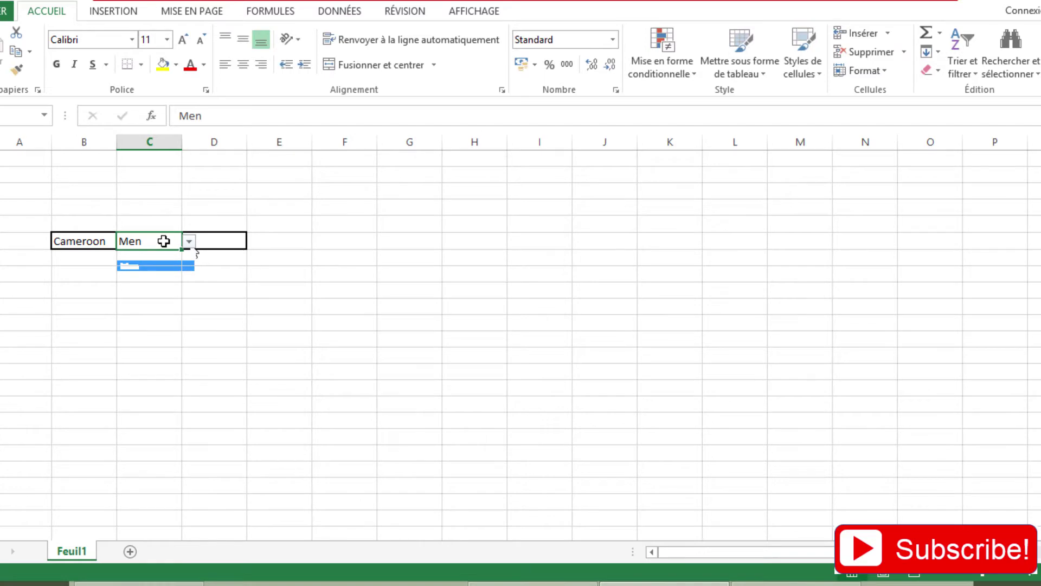
click(189, 242)
click(188, 242)
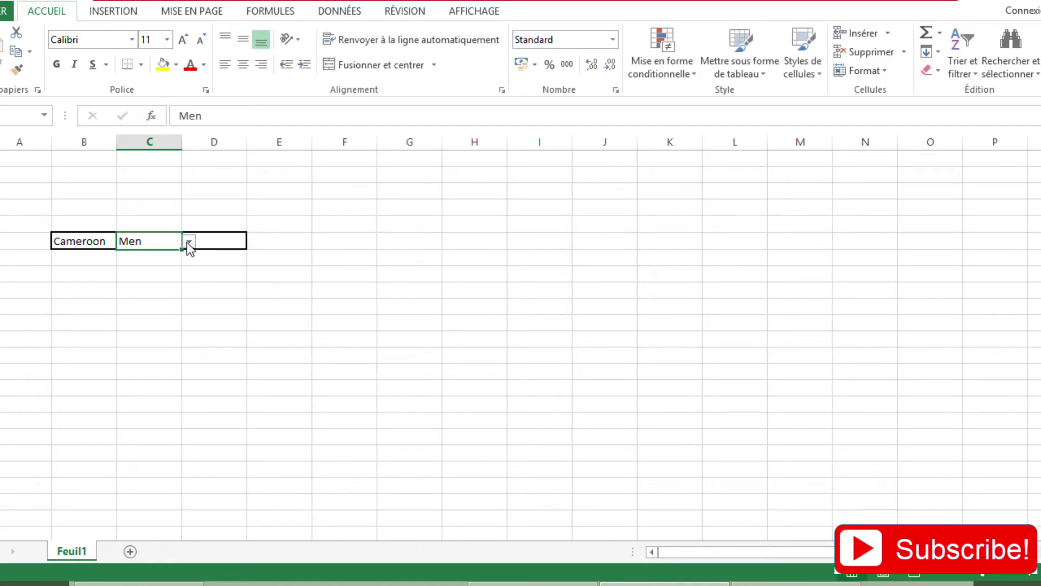
click(188, 242)
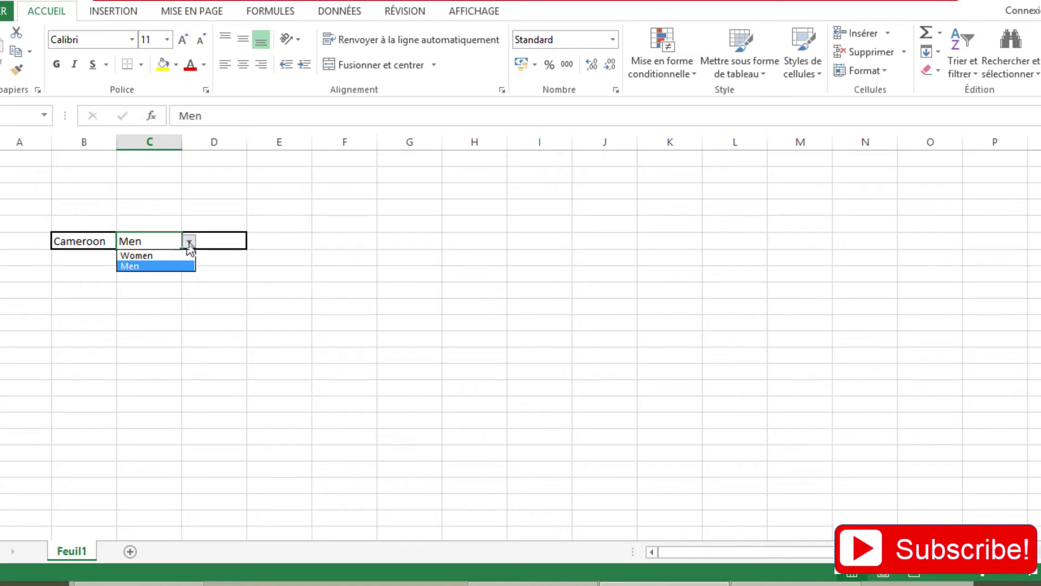
click(188, 242)
click(188, 242)
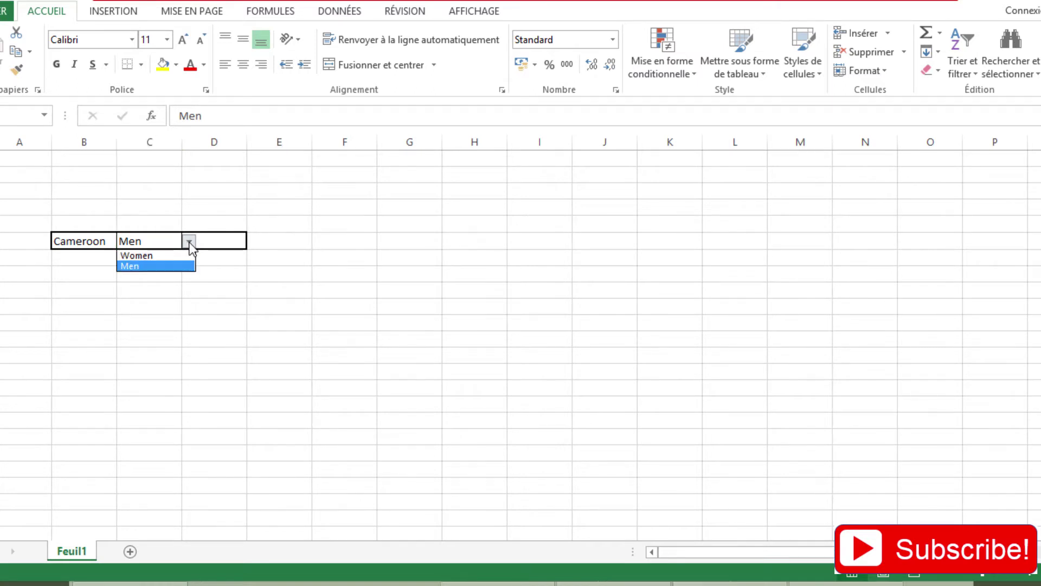
Step: Select cell D6, switch to PowerPoint to review the table of view percentages by country and sex, and return to Excel
click(216, 239)
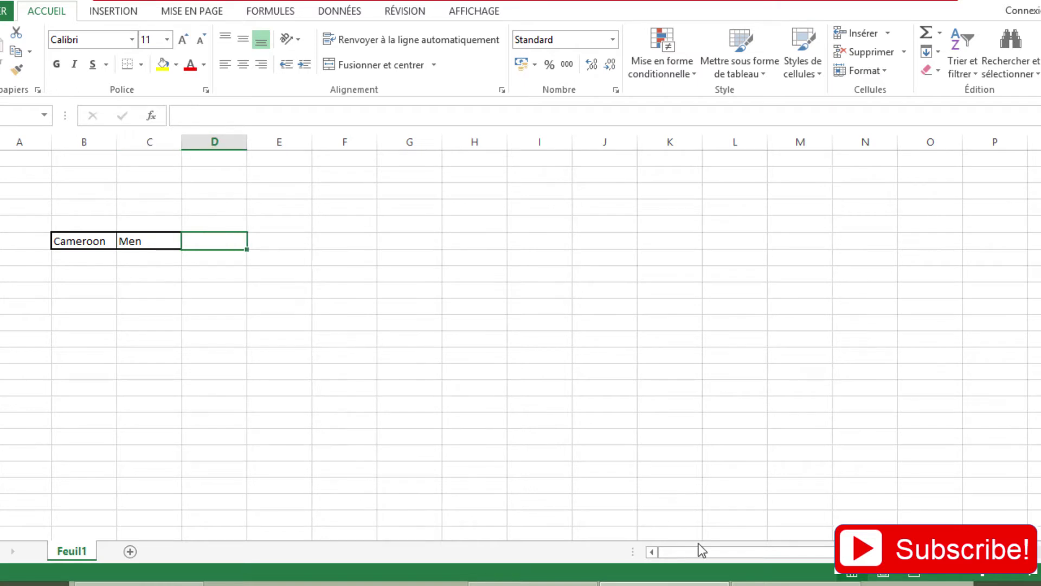
click(740, 583)
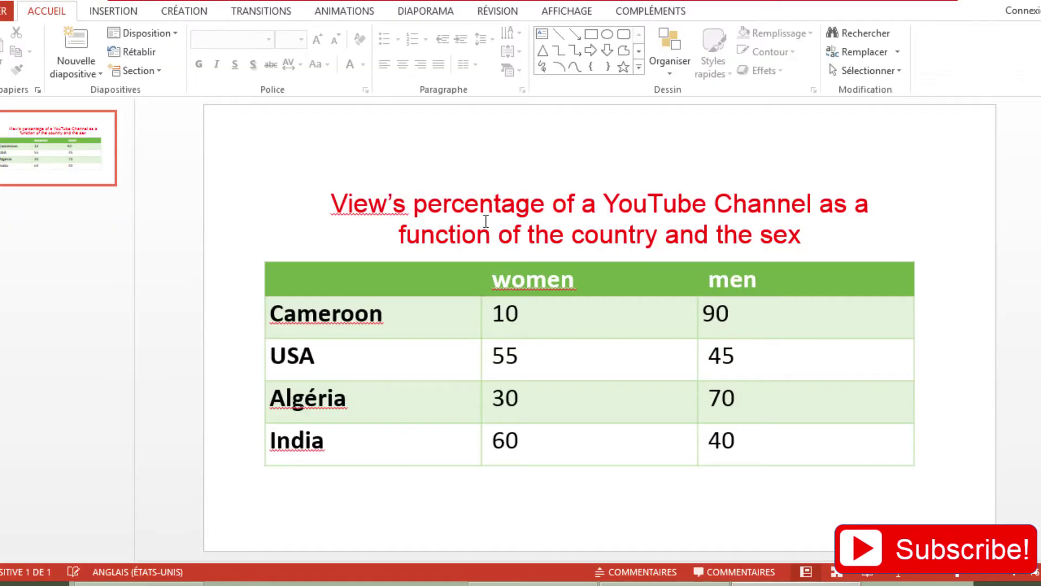
key(alt+Tab)
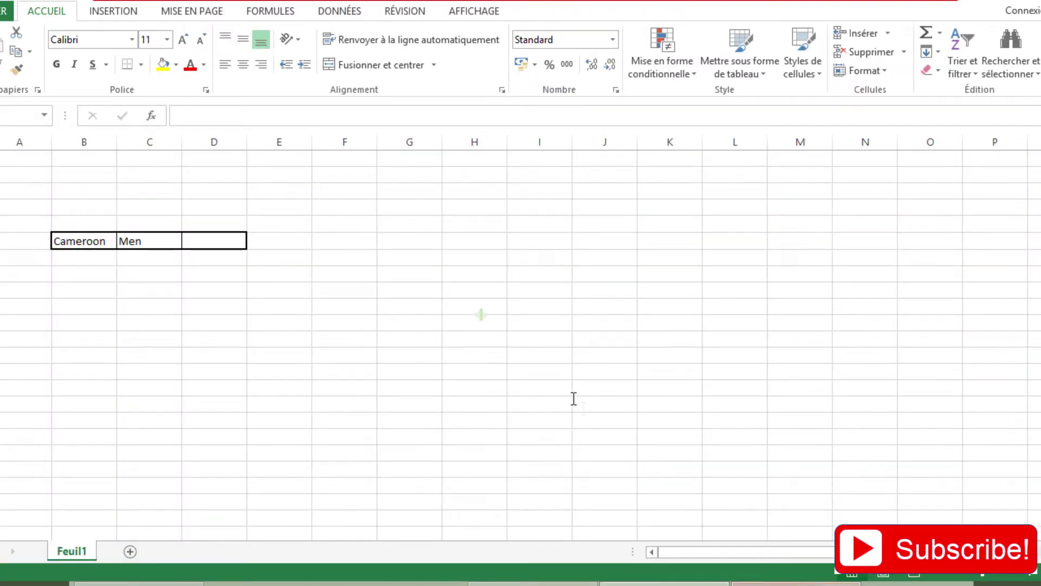
key(alt+Tab)
key(alt+Tab)
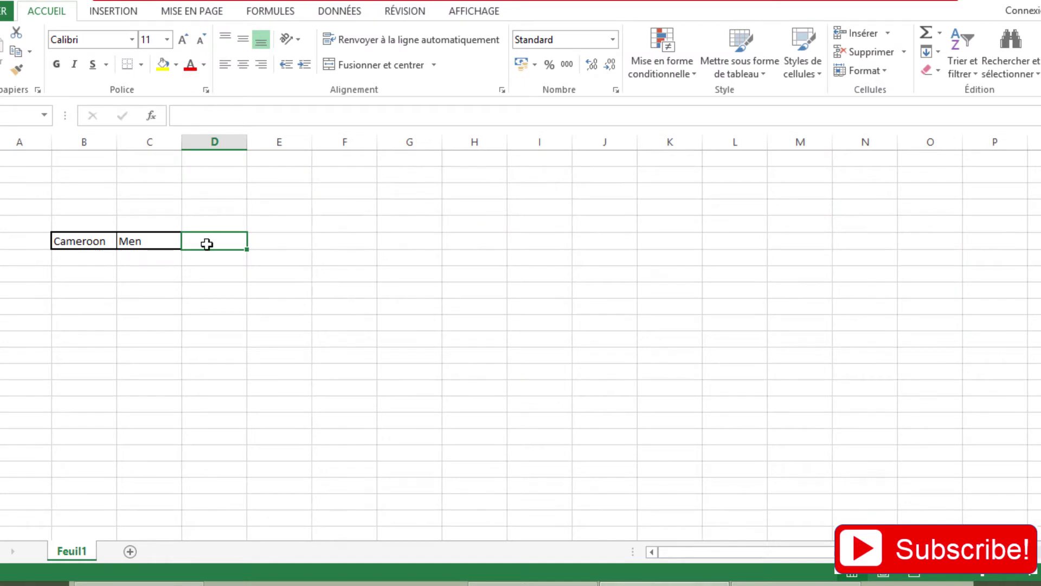
Step: Begin a formula in cell D6, consult the Cameroon row of the percentage table in PowerPoint, and return to Excel
text(=)
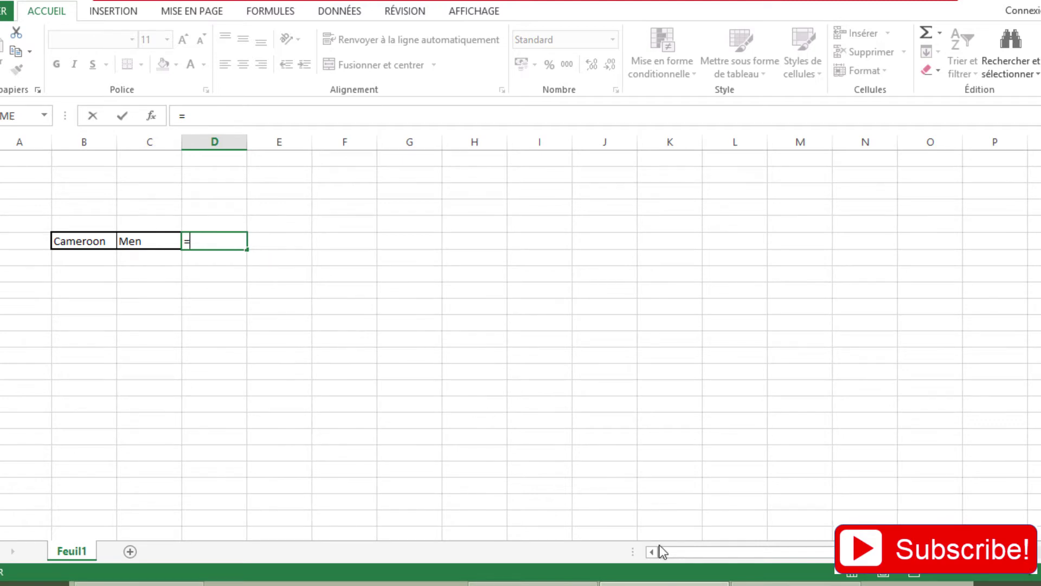
click(795, 583)
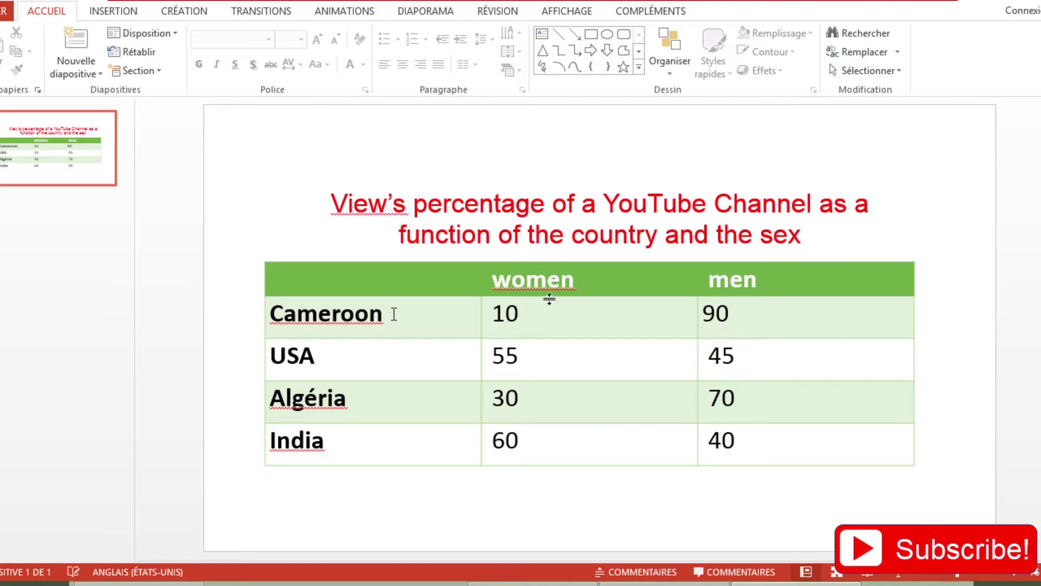
click(497, 320)
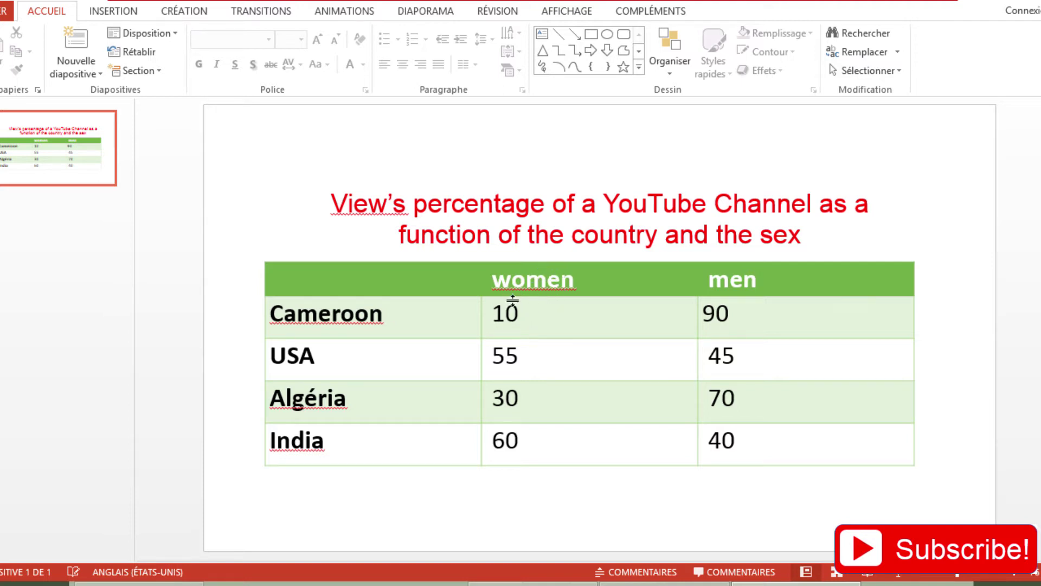
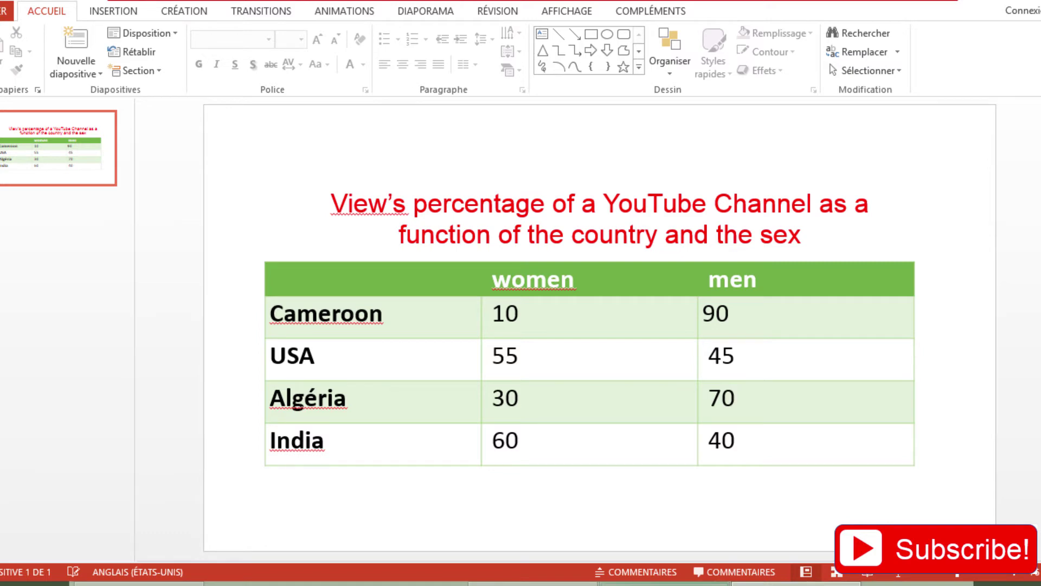
key(alt+Tab)
key(alt+Tab)
key(alt+Tab)
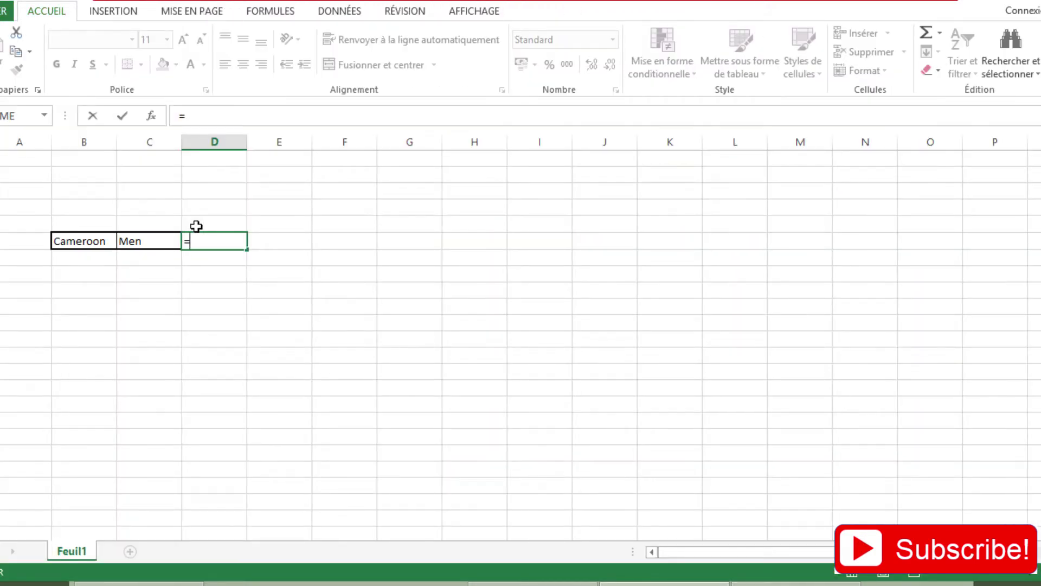
Step: Enter the SI function with a nested ET whose first condition is B6="Cameroon" in the D6 formula
text(si)
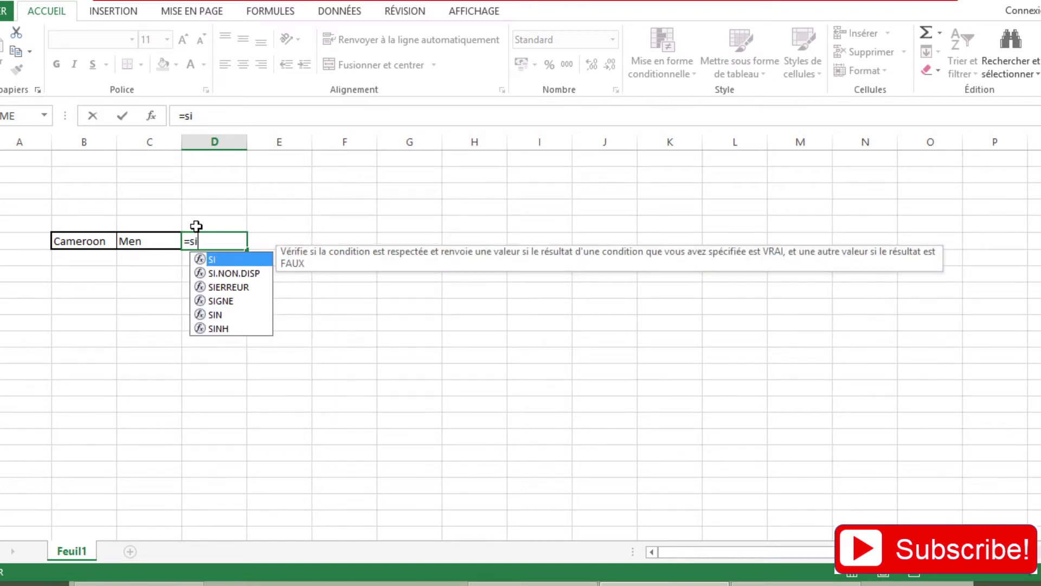
double_click(216, 258)
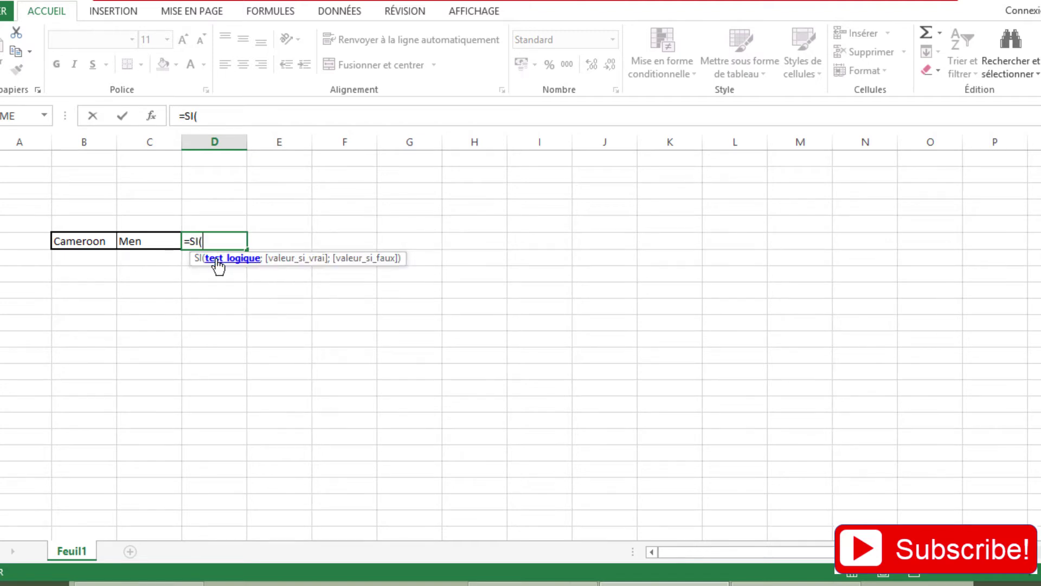
text(et)
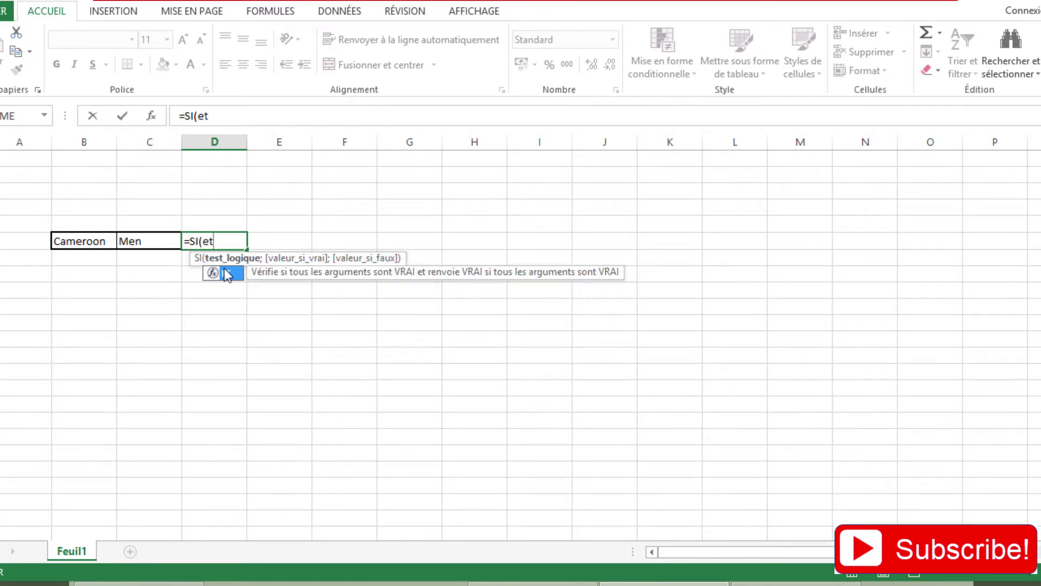
double_click(225, 269)
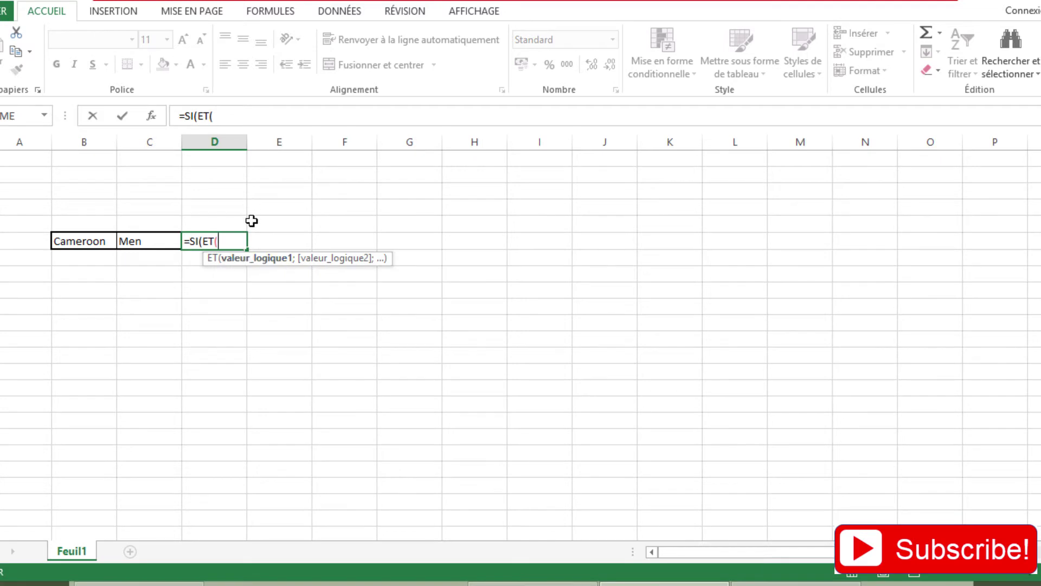
click(93, 247)
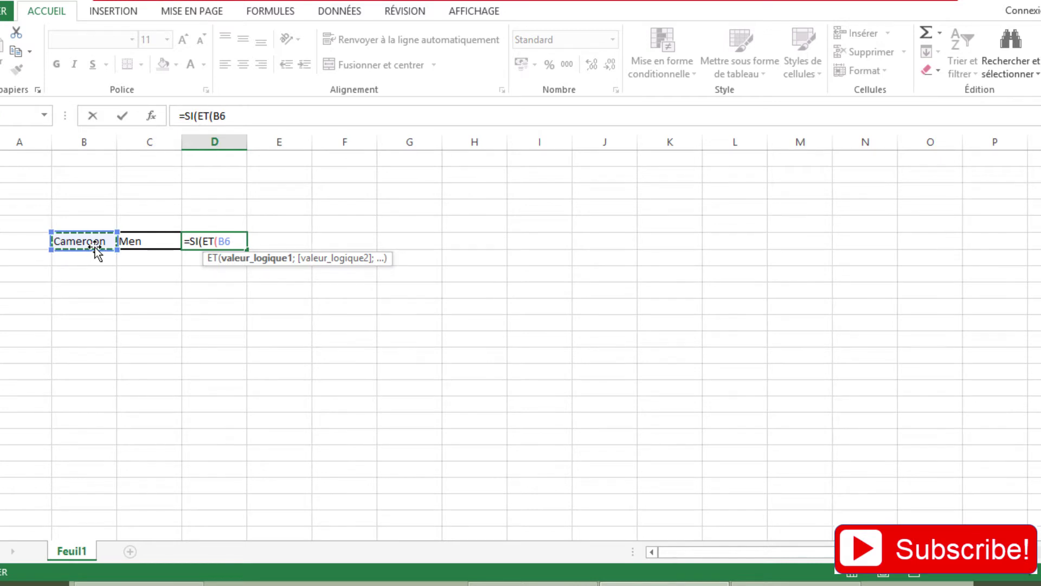
text(=)
text("C)
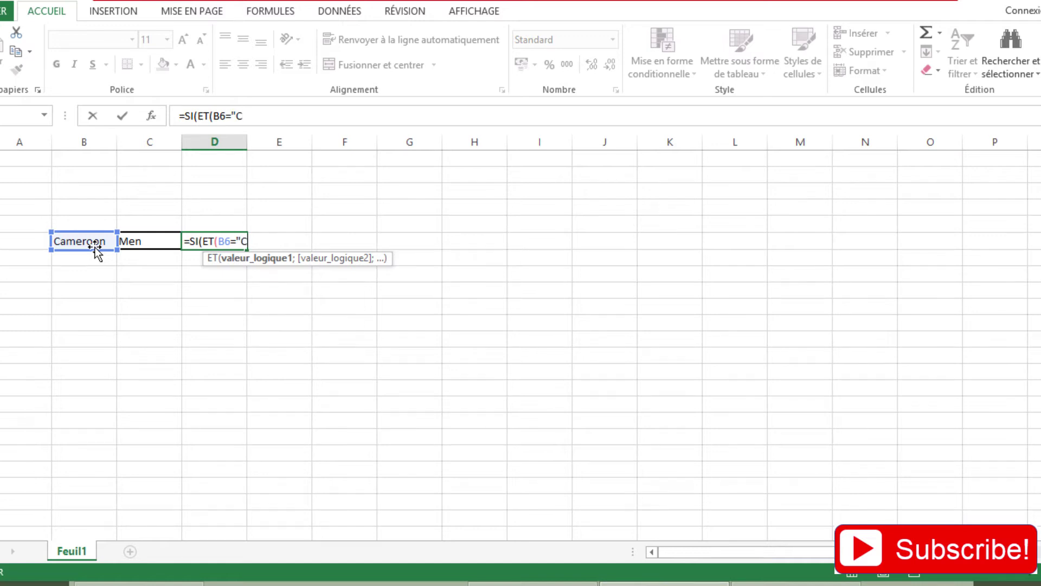
text(ameroo)
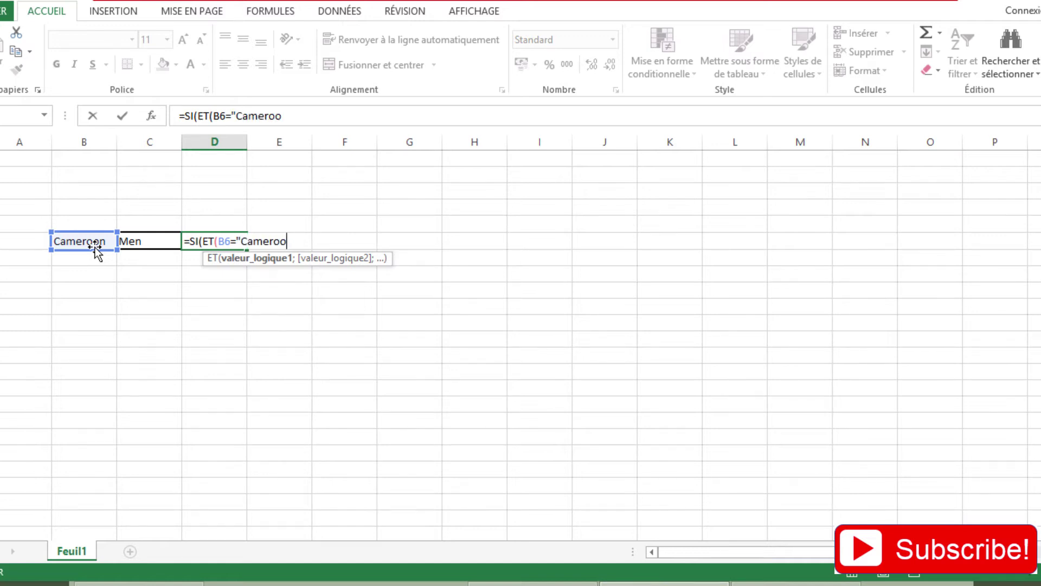
text(n")
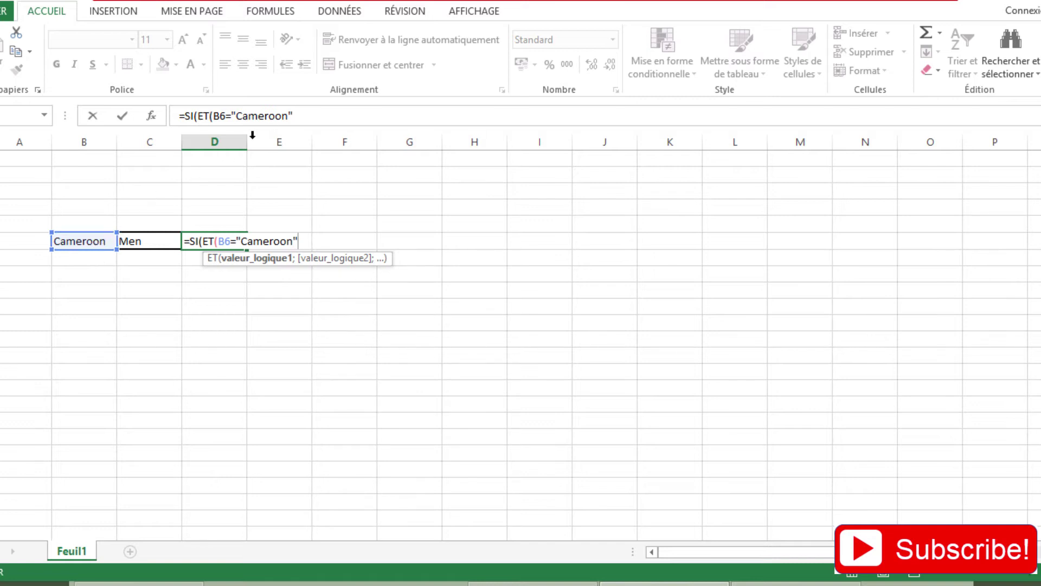
Step: Add the second condition C6="Women" to the ET function and close its parenthesis, followed by a semicolon
click(302, 113)
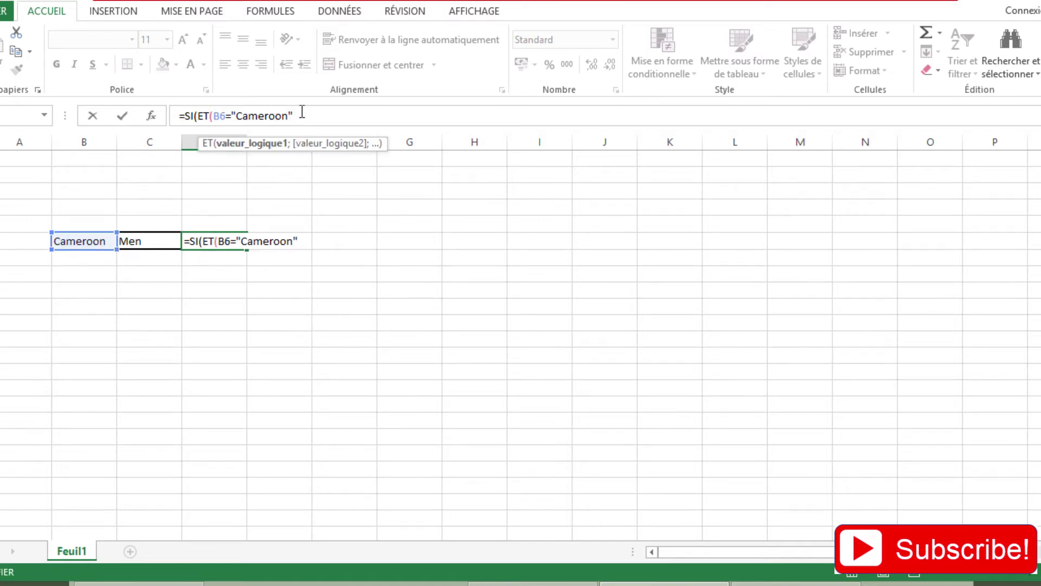
text(;)
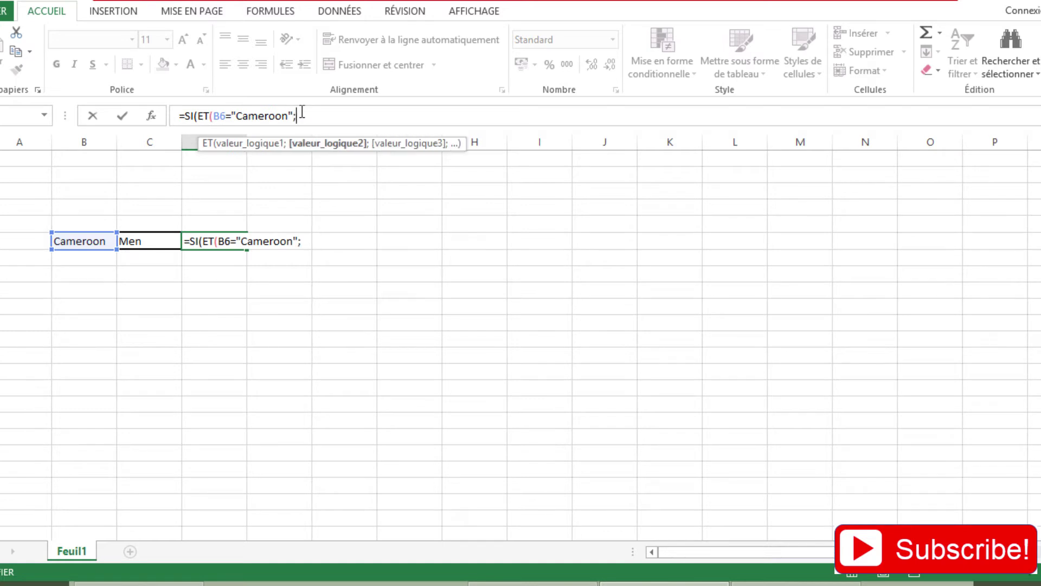
click(151, 242)
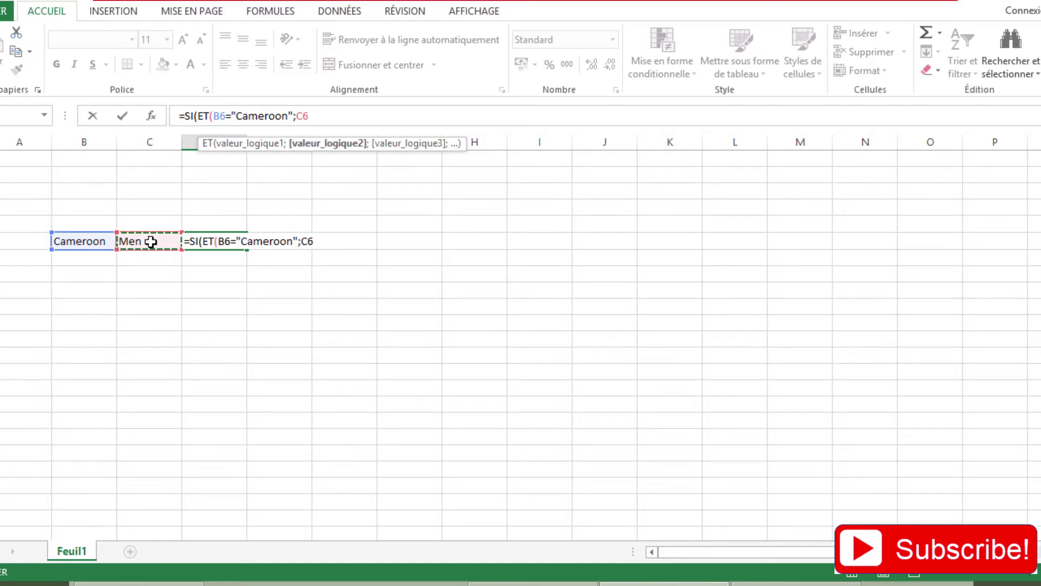
text(=")
text(Wo,en)
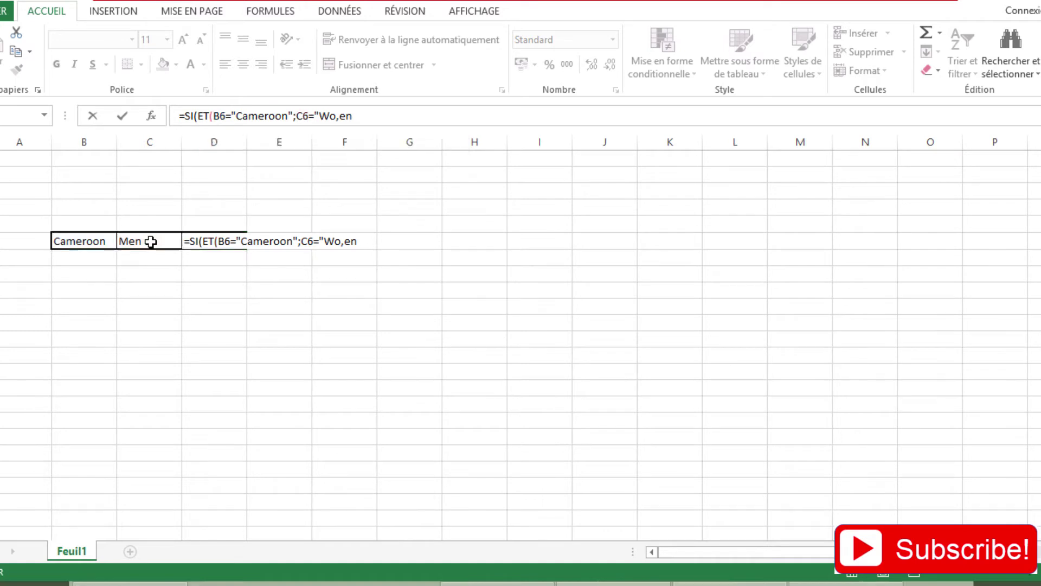
key(BackSpace)
key(BackSpace)
key(BackSpace)
key(BackSpace)
text(men")
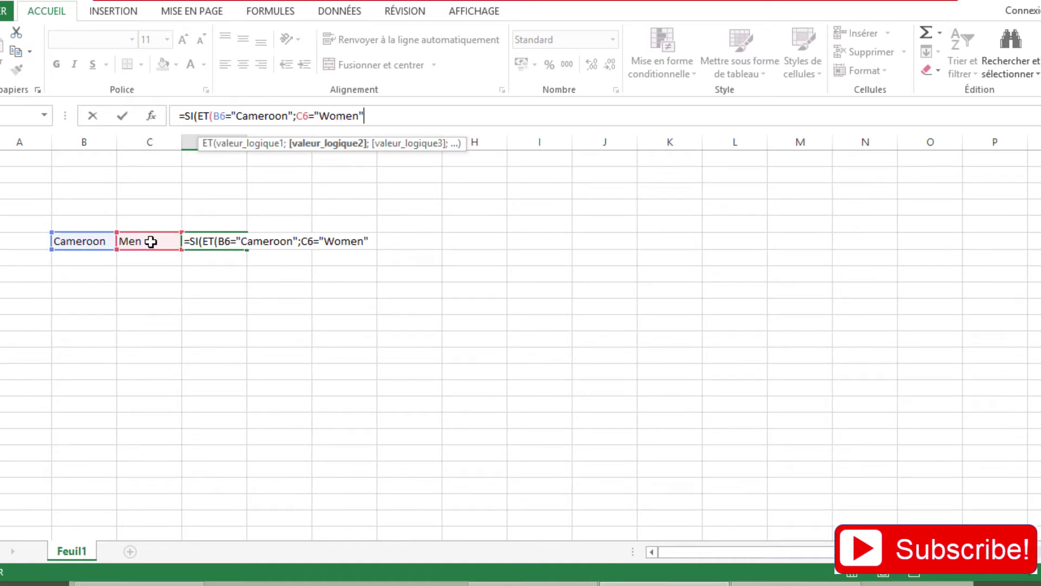
text(à=°)
key(BackSpace)
text();)
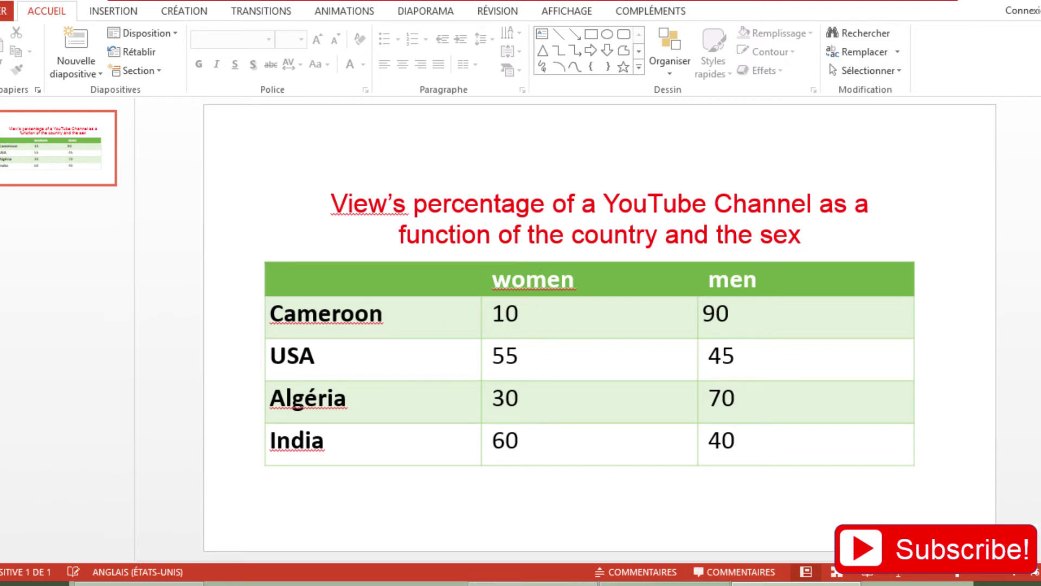
Step: Back in Excel, enter 10 as the value if true in the D6 formula and nest SI(ET( as the value if false
click(665, 583)
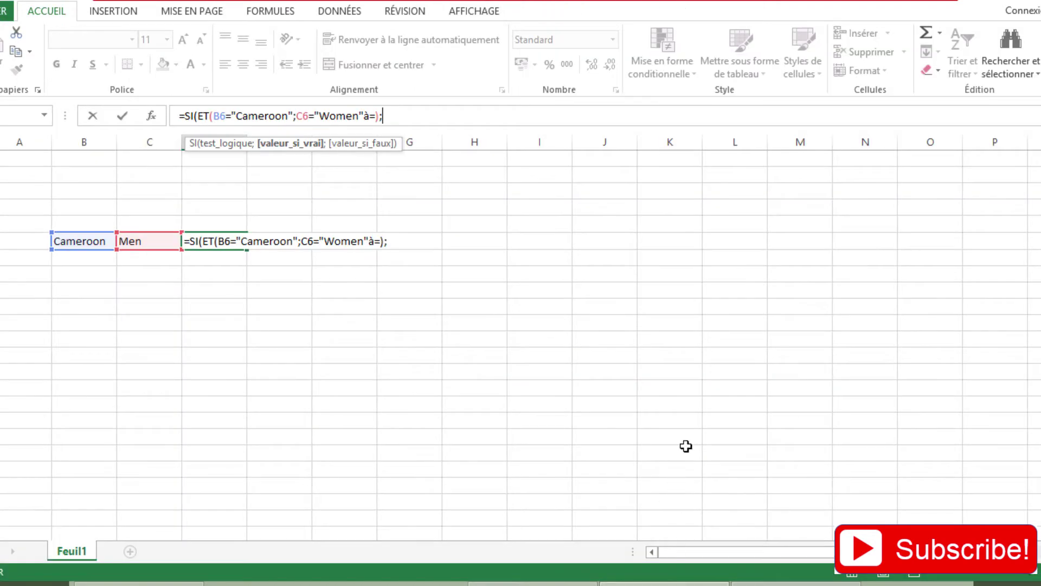
text(10;)
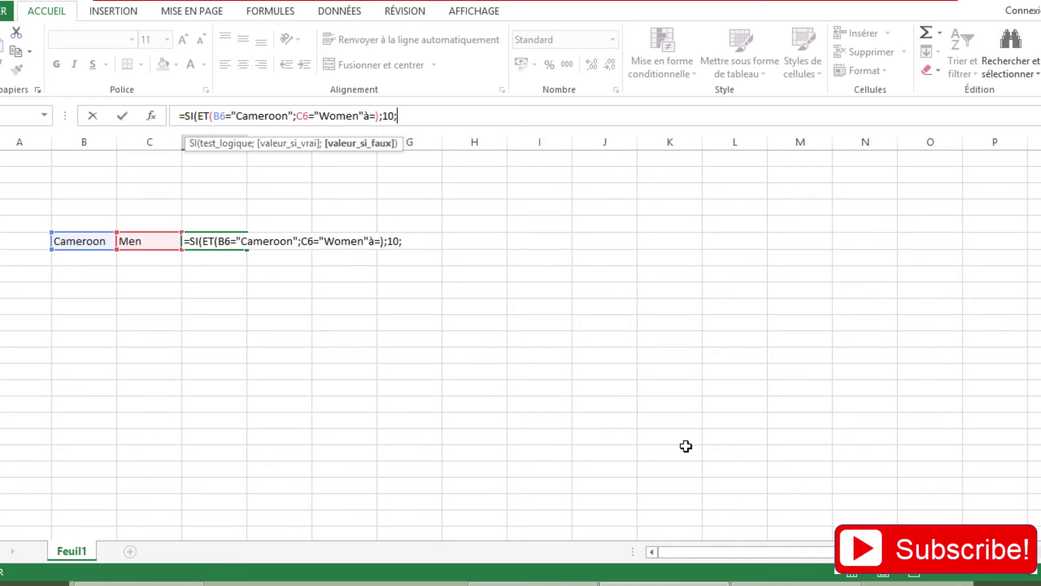
text(si)
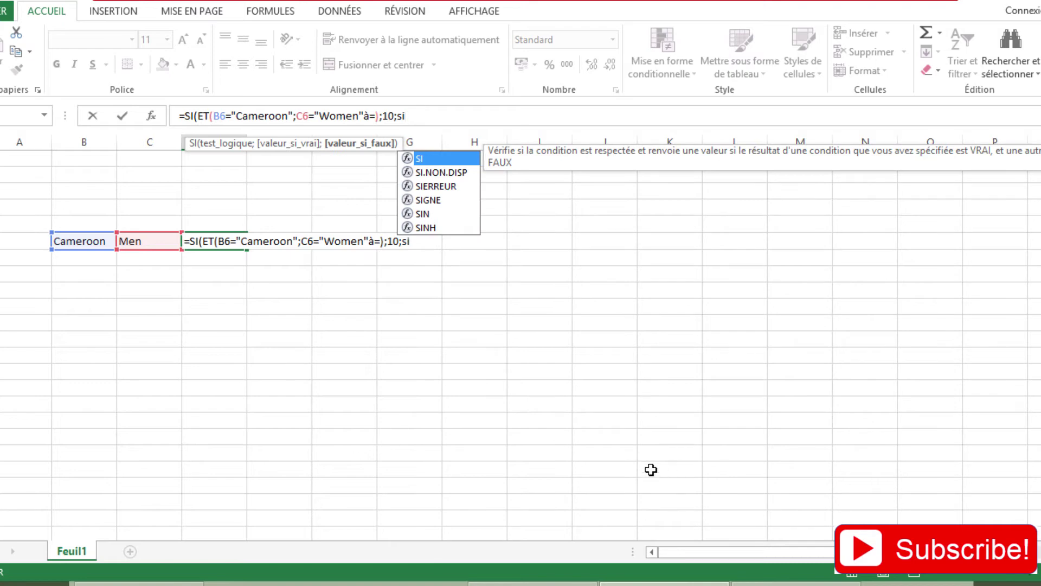
double_click(440, 159)
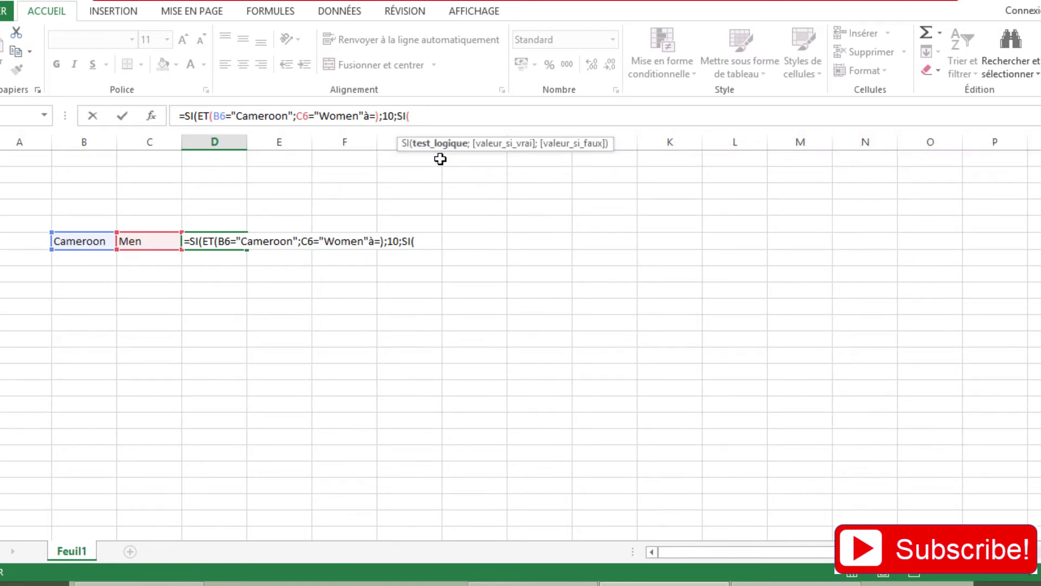
text(et)
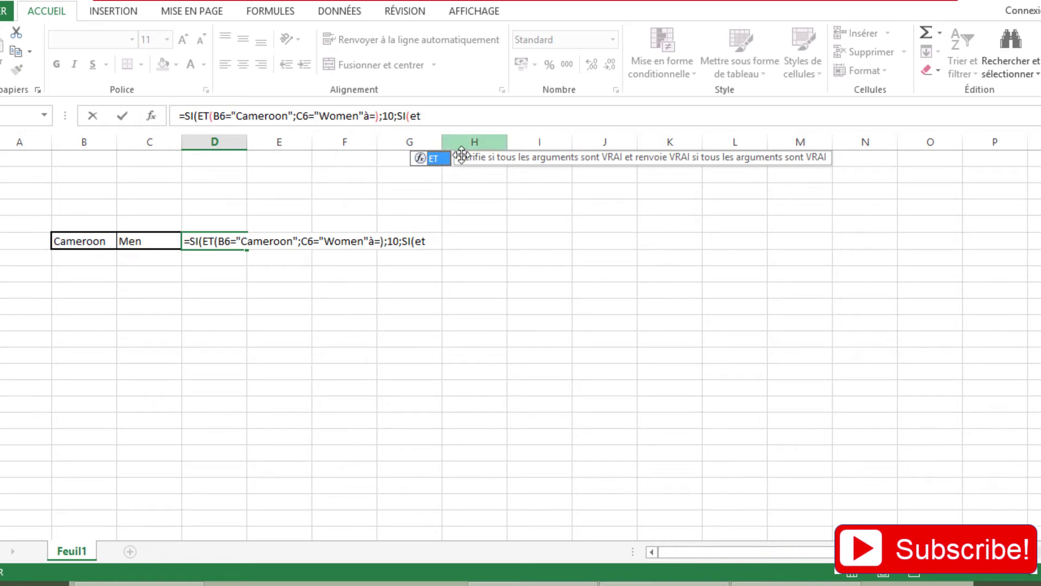
double_click(440, 158)
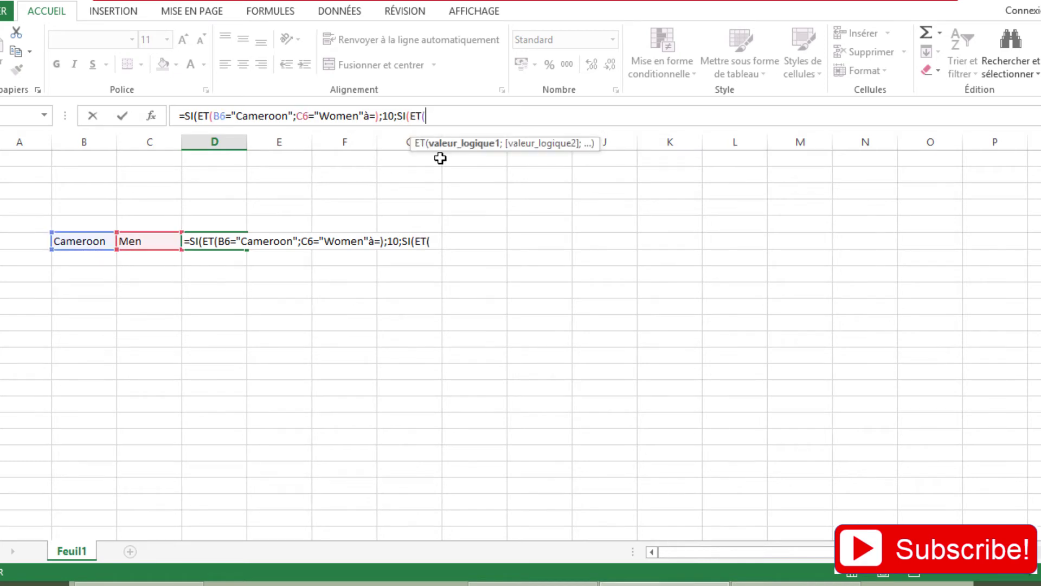
Step: Enter B6="Cameroon" as the first condition of the second ET function, followed by a semicolon
click(105, 243)
text(=")
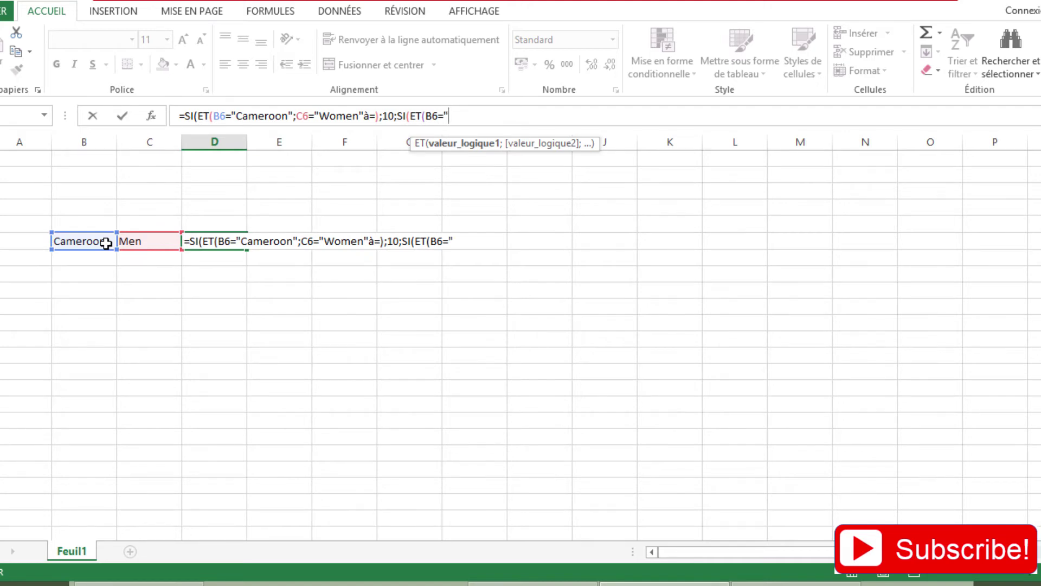
text(Caù)
key(BackSpace)
text(meroon)
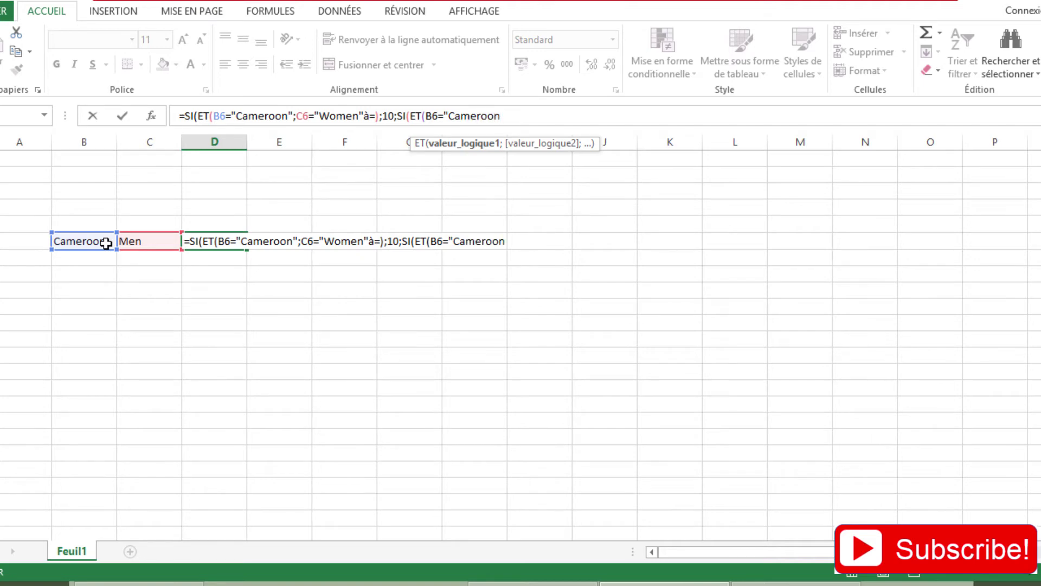
text(";)
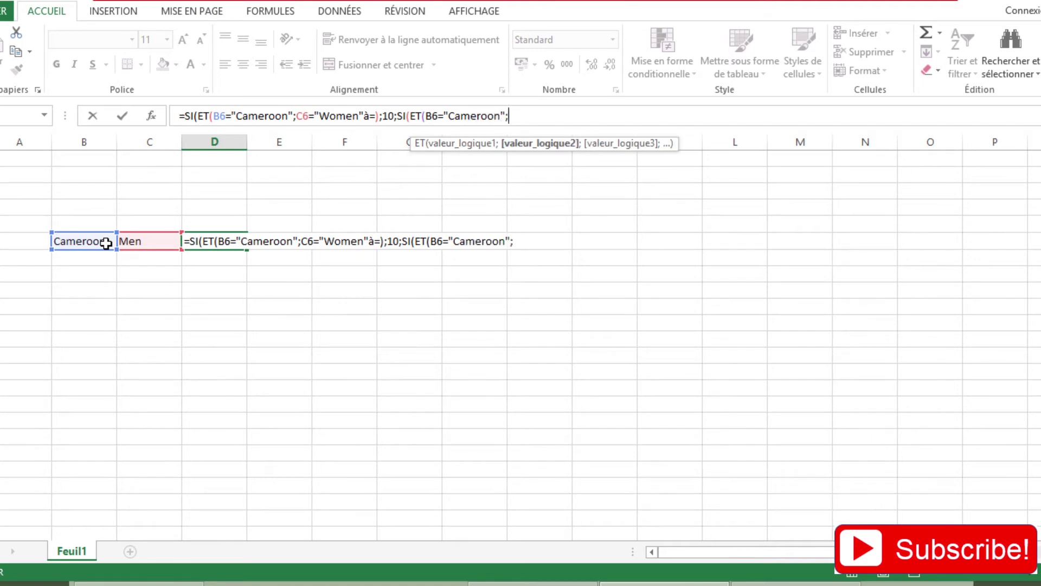
Step: Add C6="Men" as the second condition of the second ET function and close its parenthesis, followed by a semicolon
click(138, 242)
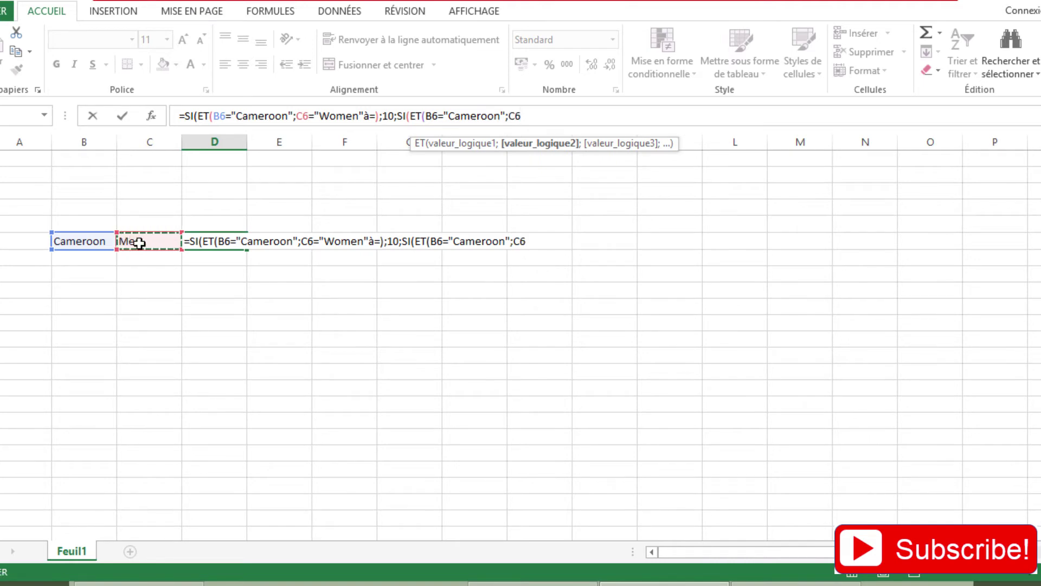
text(="Me)
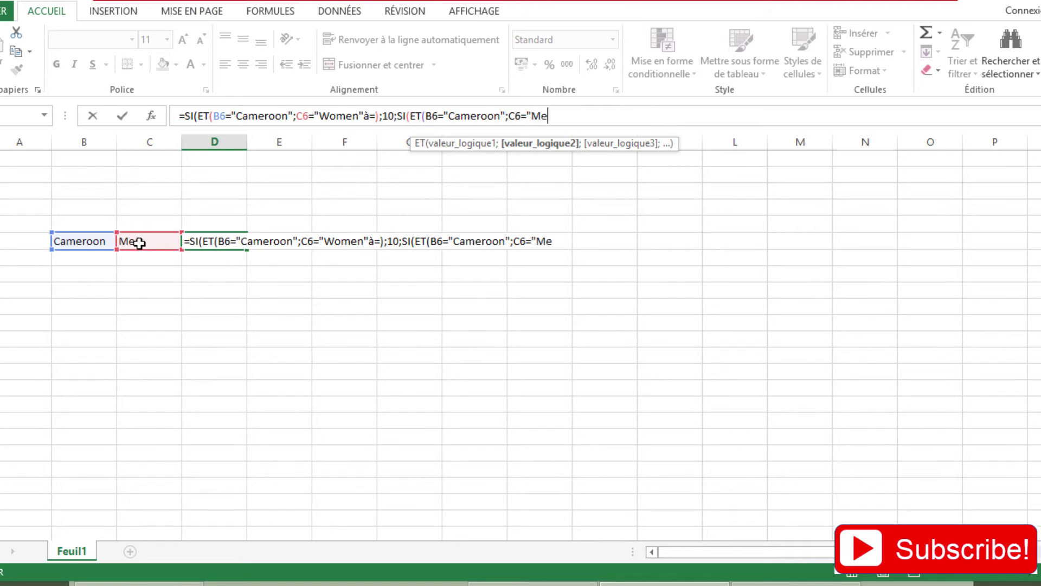
text(n)
key(XF86AudioRaiseVolume)
text(");)
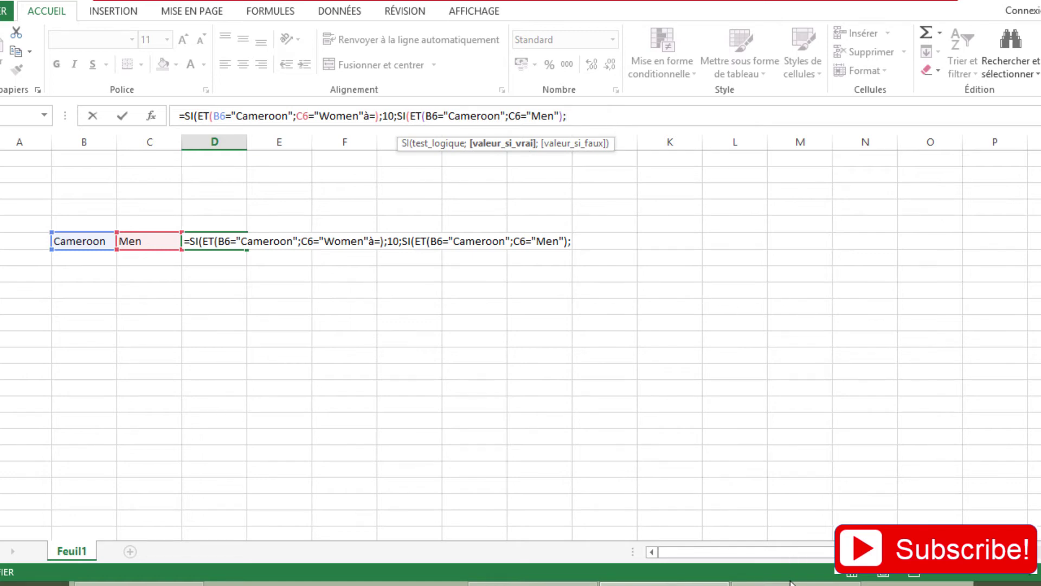
Step: Check the Cameroon men percentage in PowerPoint, return to Excel and enter 90 as the second SI's value if true
key(alt+Tab)
key(alt+Tab)
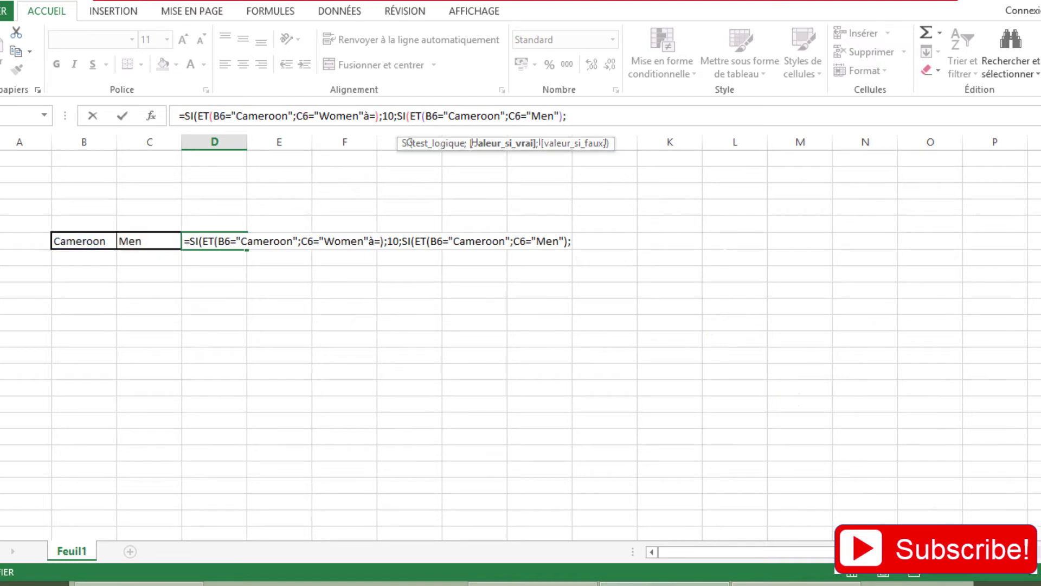
text(90)
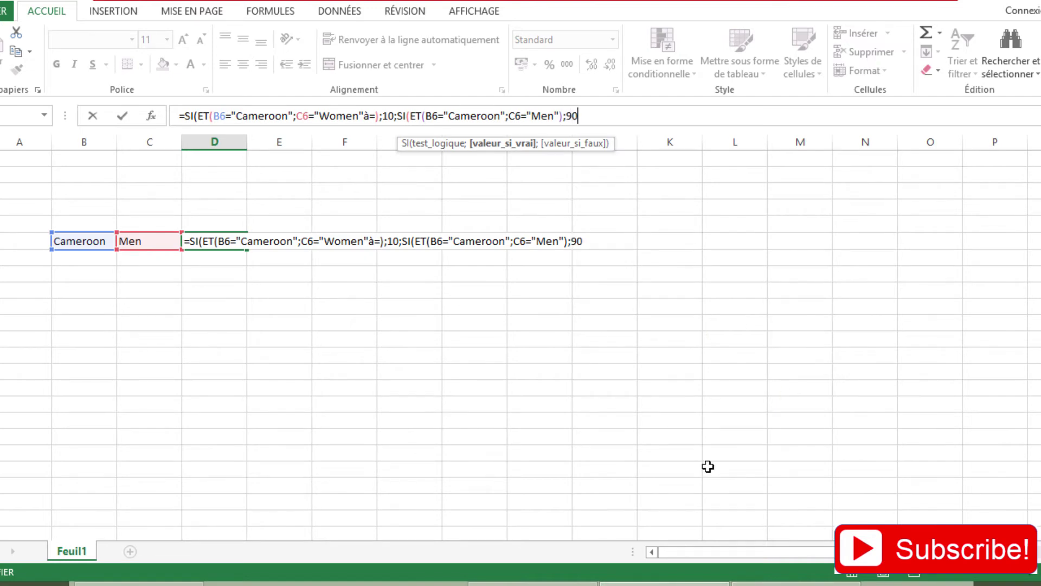
text(;)
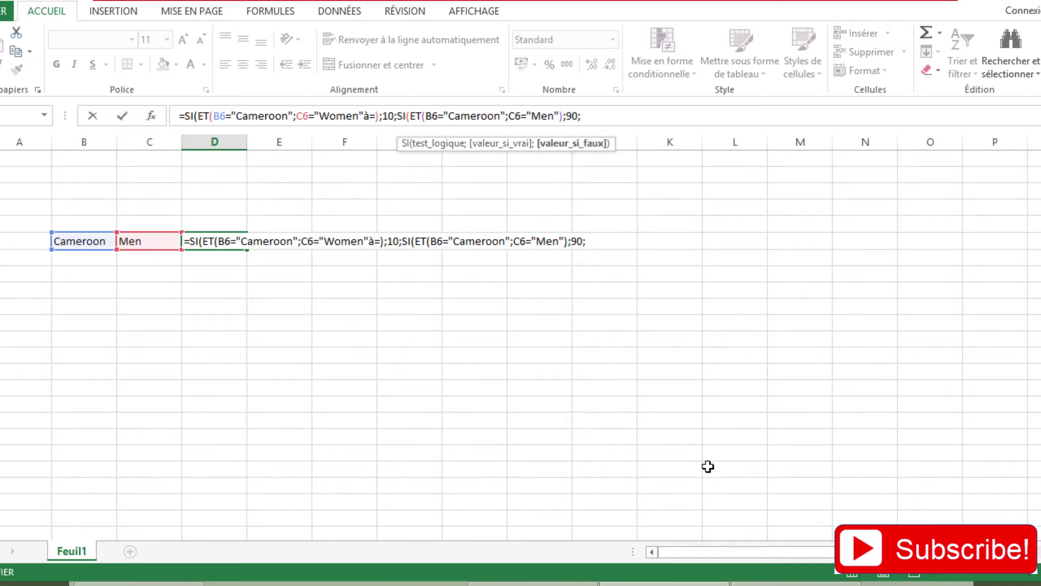
Step: Nest a third SI function in the D6 formula with the condition B6="USA", followed by a semicolon
text(if)
key(BackSpace)
key(BackSpace)
text(si)
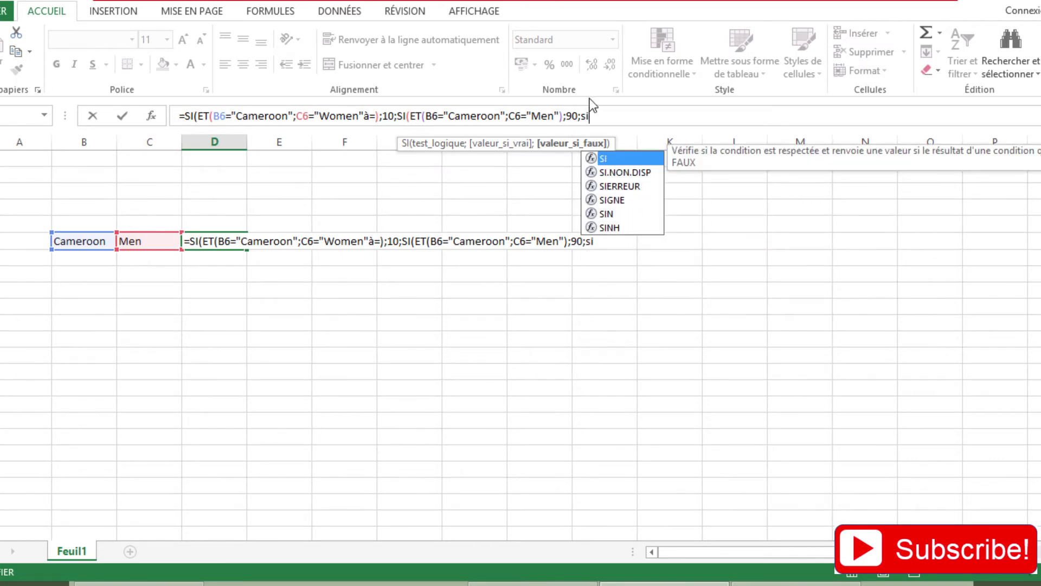
key(Tab)
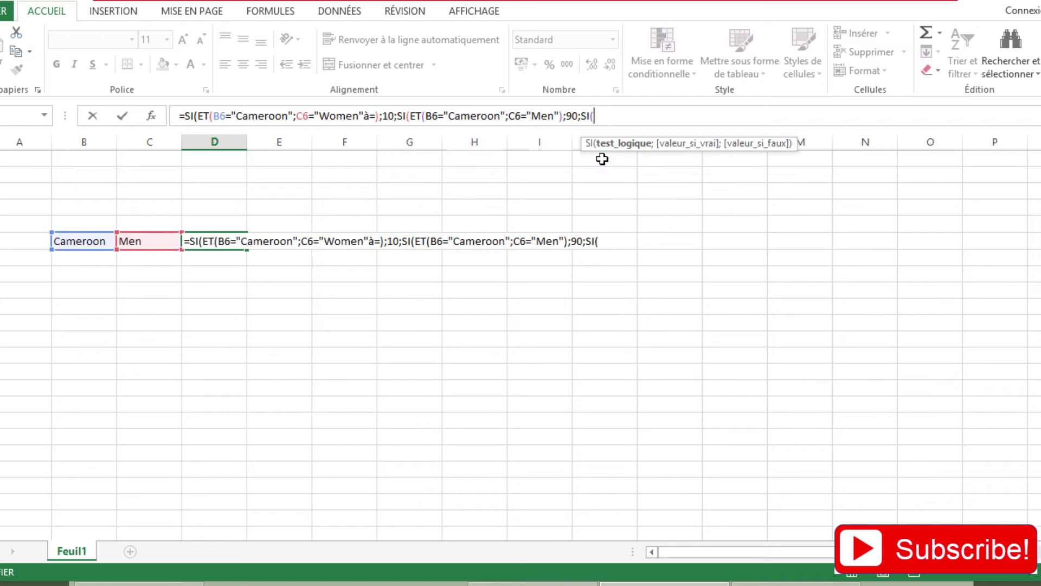
click(87, 242)
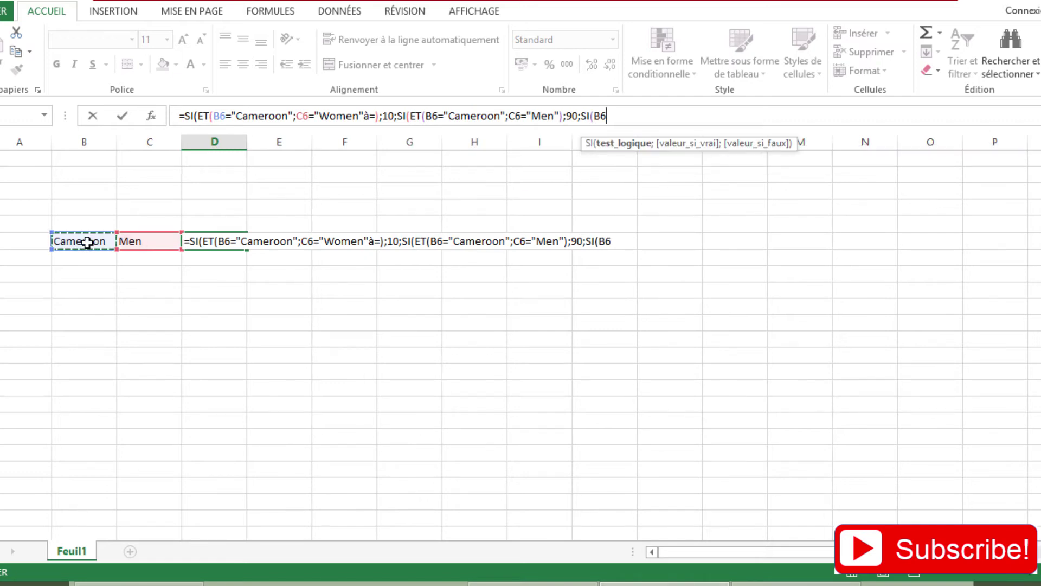
text(=")
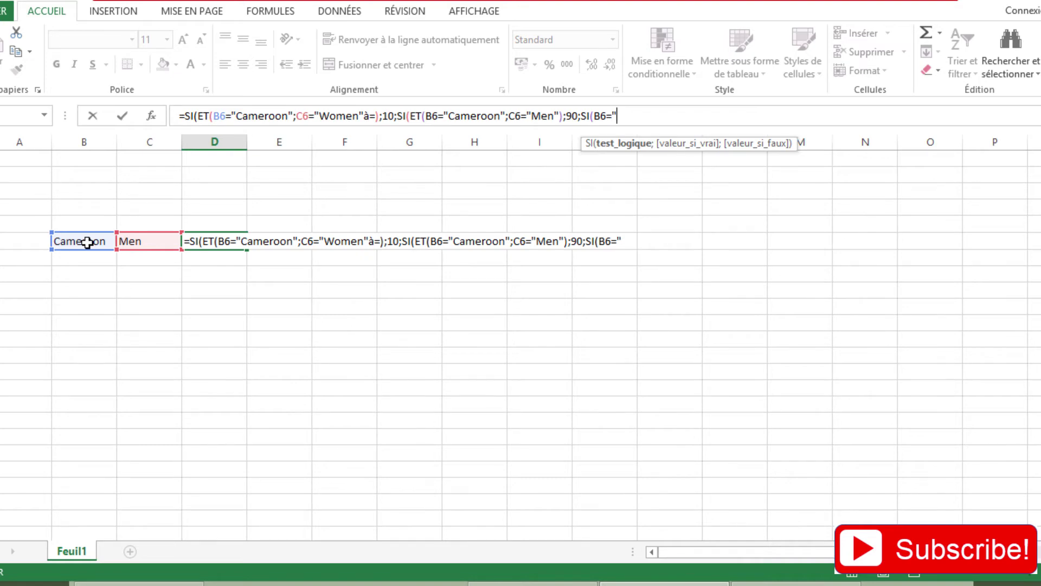
text(USA";)
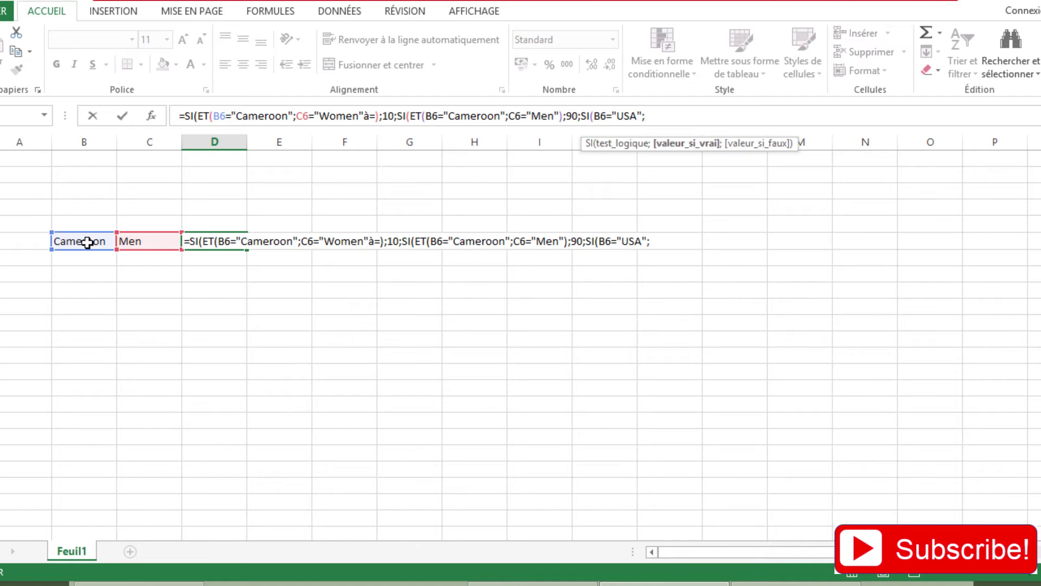
Step: Add a C6 comparison with Women after the USA condition and close the parenthesis, followed by a semicolon
click(134, 241)
text(="Z)
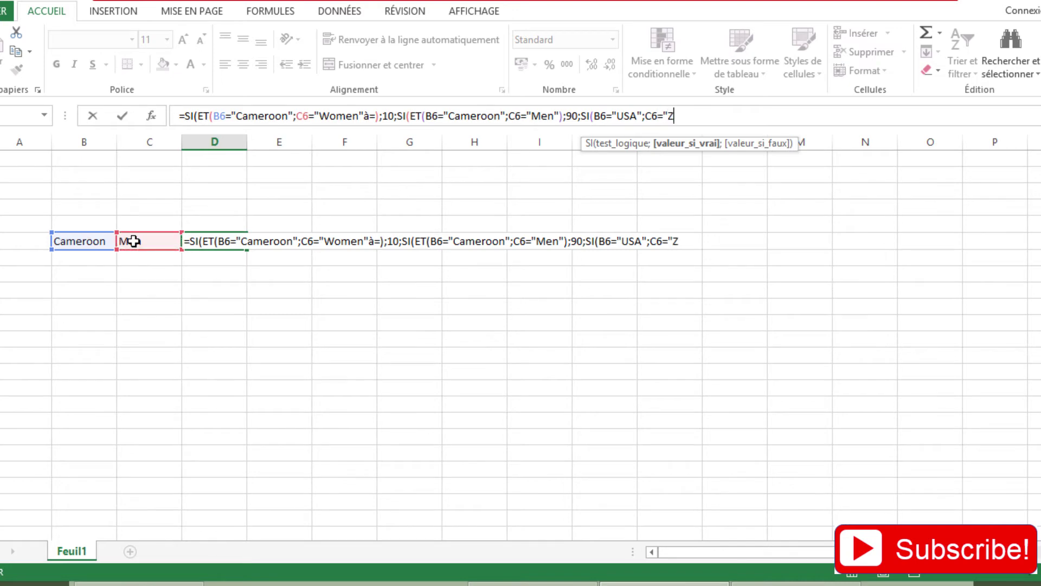
key(BackSpace)
text(Wo,en)
key(BackSpace)
key(BackSpace)
key(BackSpace)
text(me,)
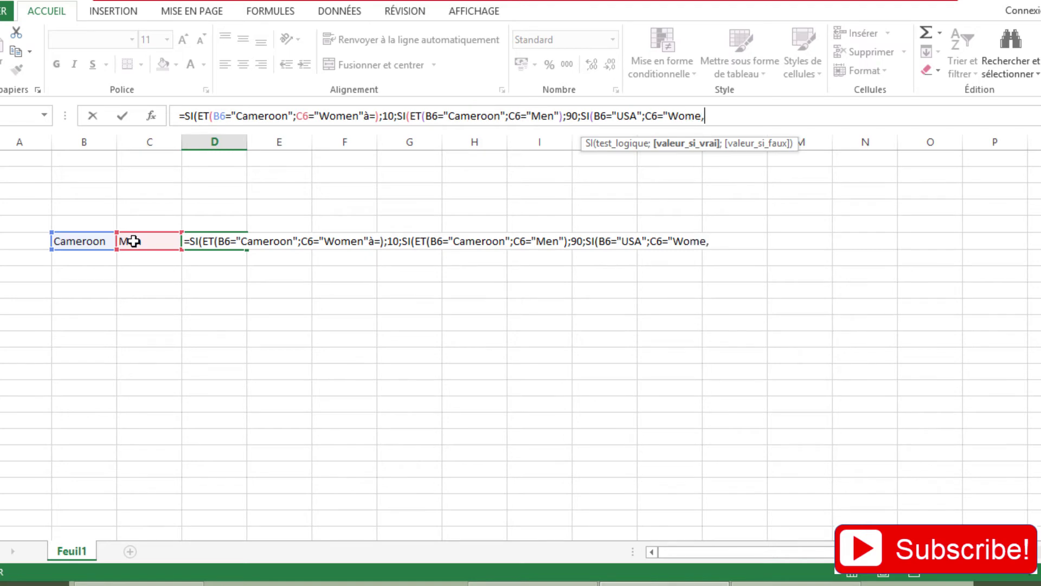
key(BackSpace)
text(n);)
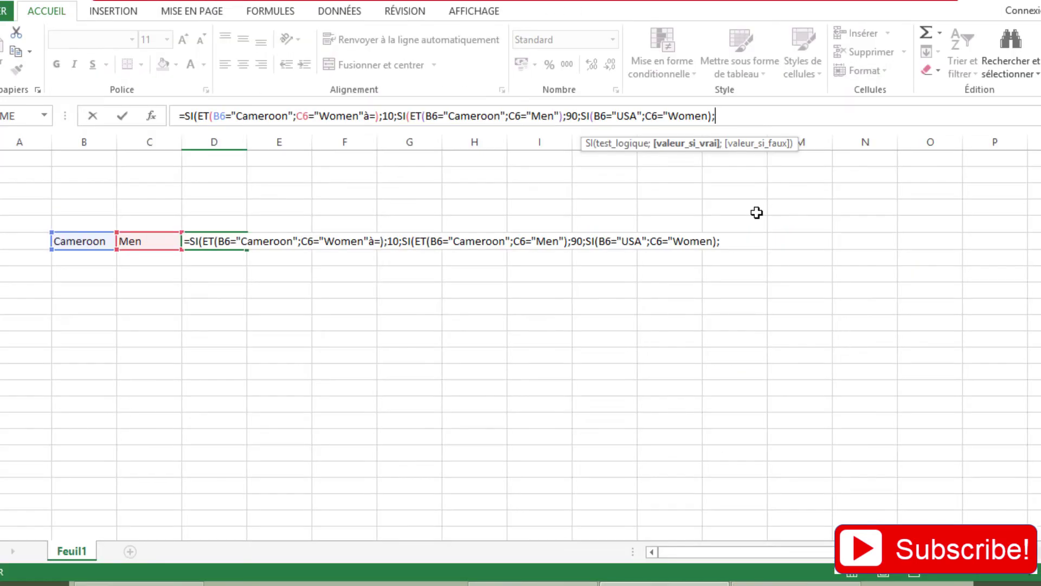
Step: Enter 55 as the value if true for USA women and begin another SI after the semicolon
text(5)
key(BackSpace)
text(55;s)
text(i)
Step: Insert ET( before the USA condition in the third SI and add the missing closing quotation mark after Women
click(641, 120)
key(End)
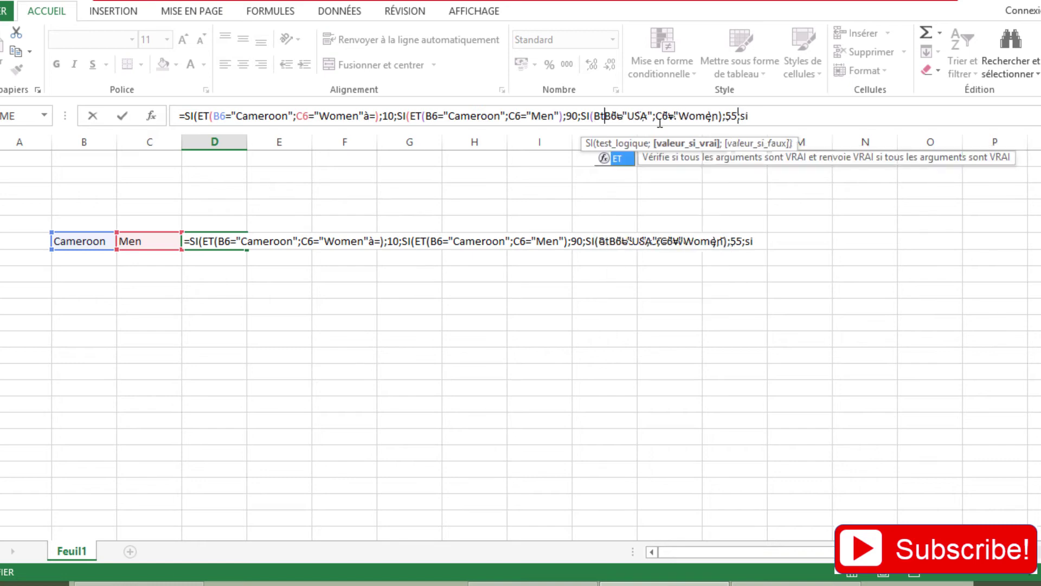
click(593, 116)
text(ET()
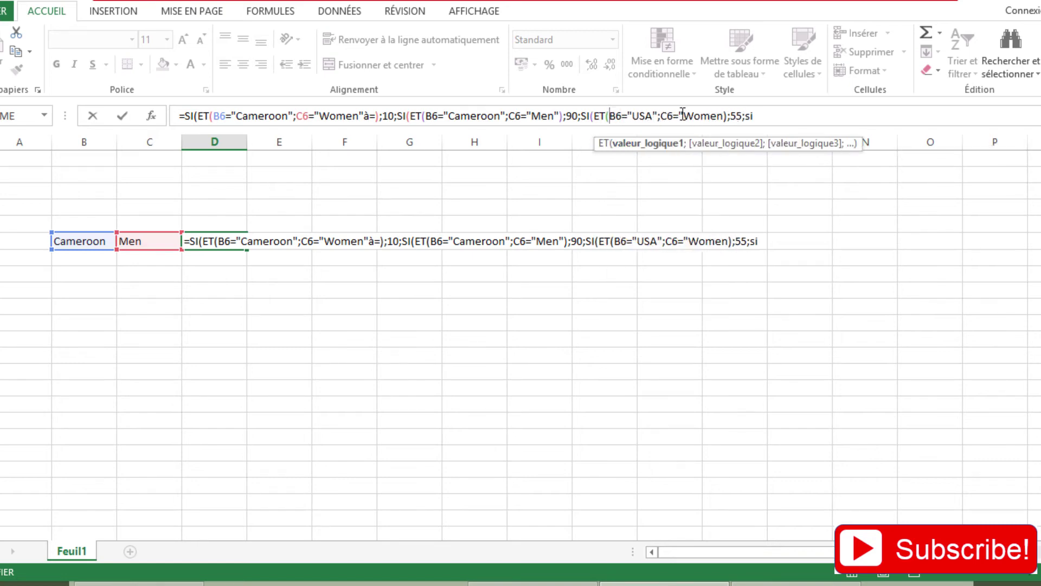
click(724, 116)
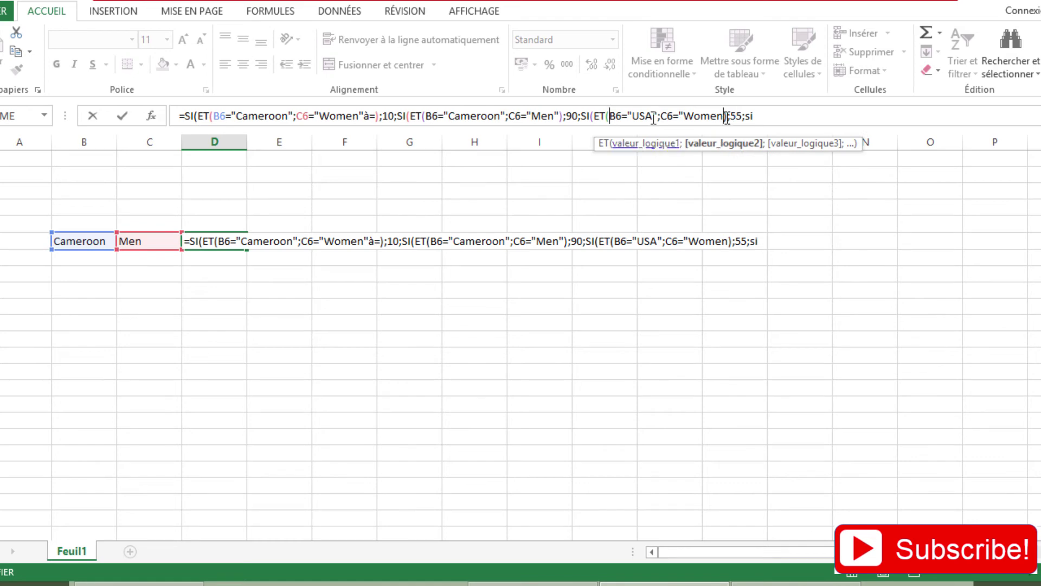
click(654, 116)
click(727, 116)
key(BackSpace)
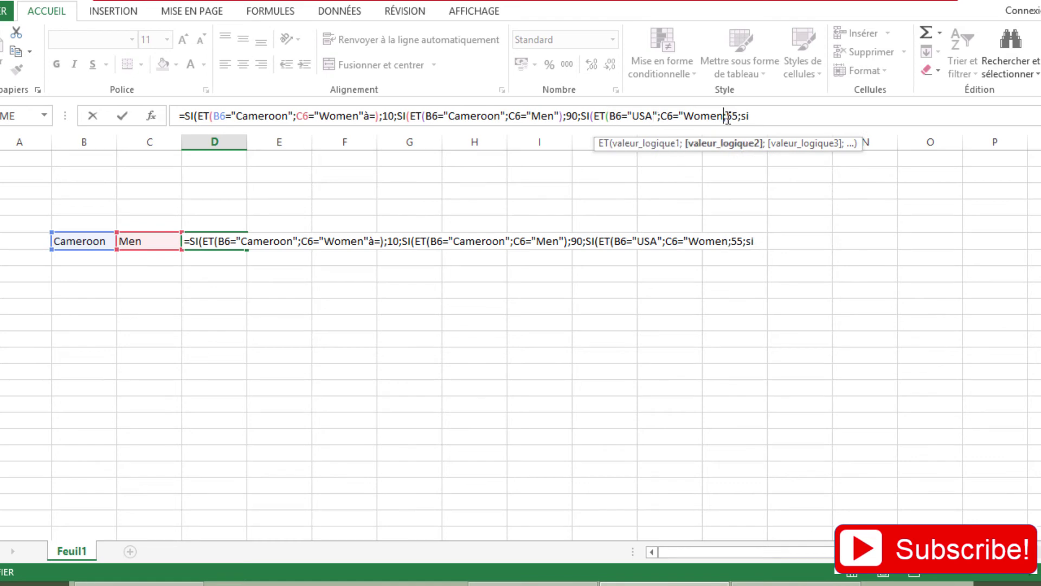
text())
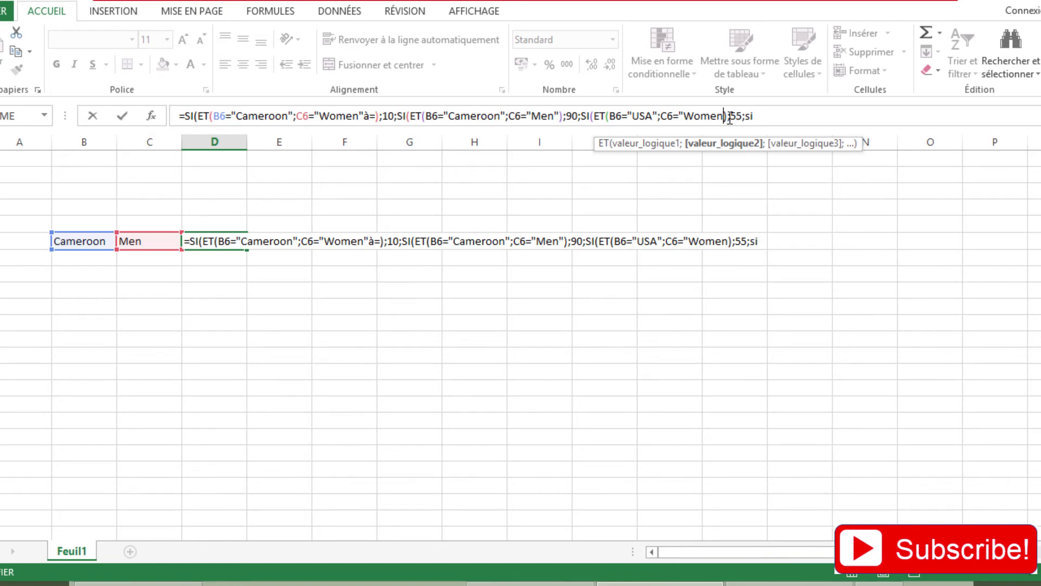
text(")
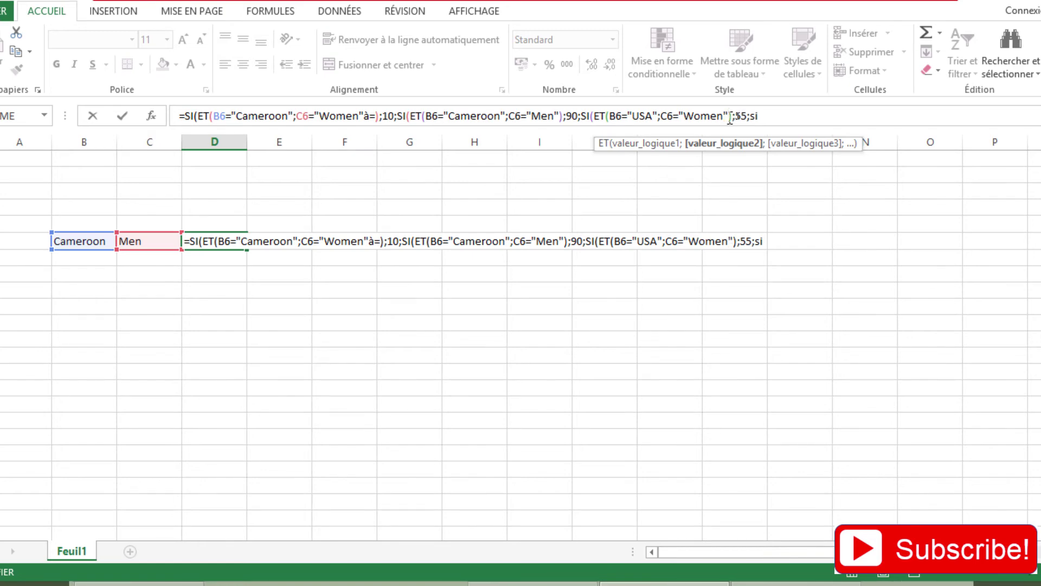
Step: Nest a fourth SI function after the value 55 with the condition B6="USA", followed by a semicolon
click(763, 116)
key(BackSpace)
key(BackSpace)
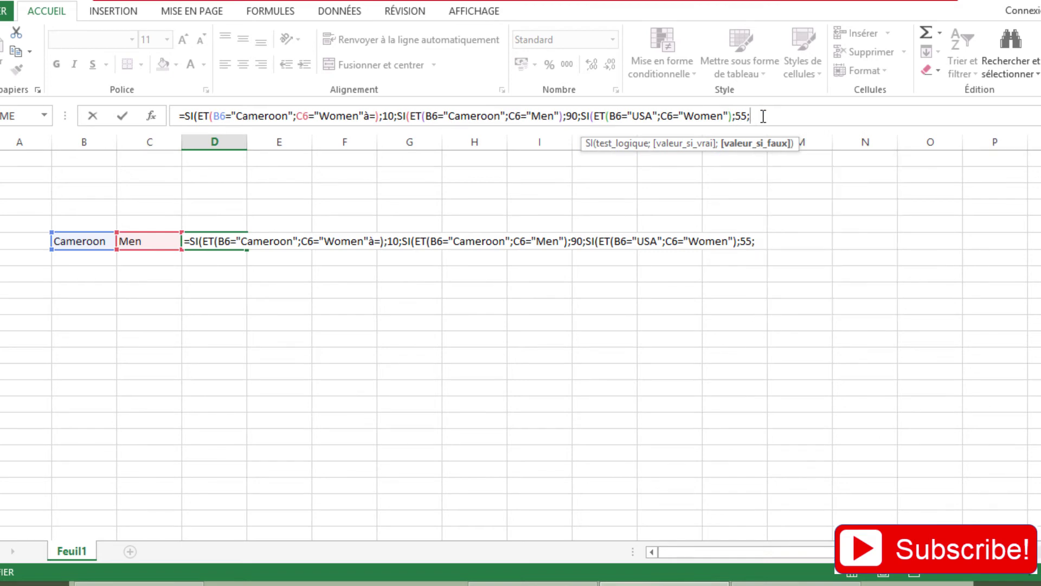
text(si)
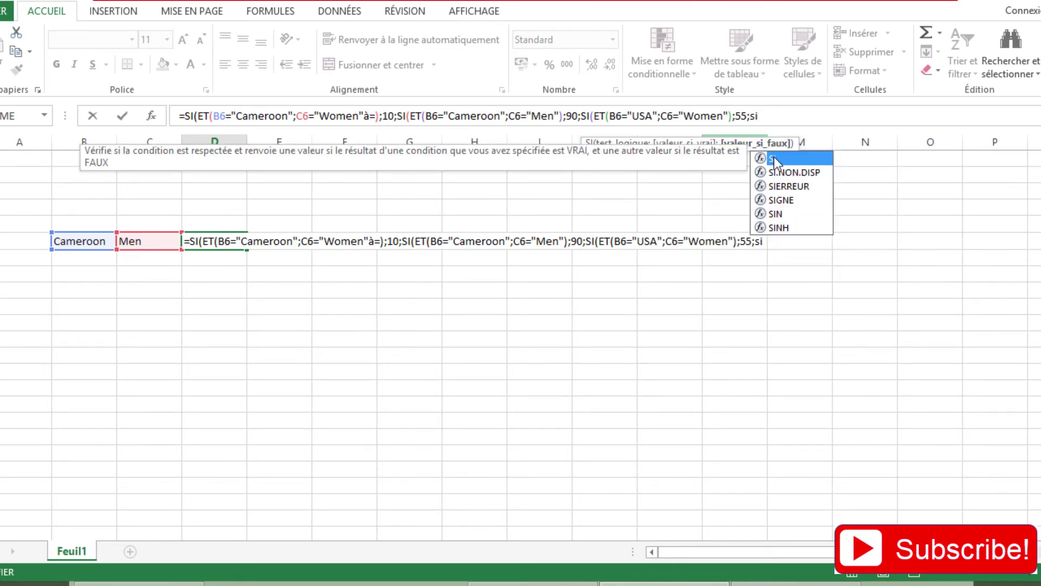
double_click(773, 158)
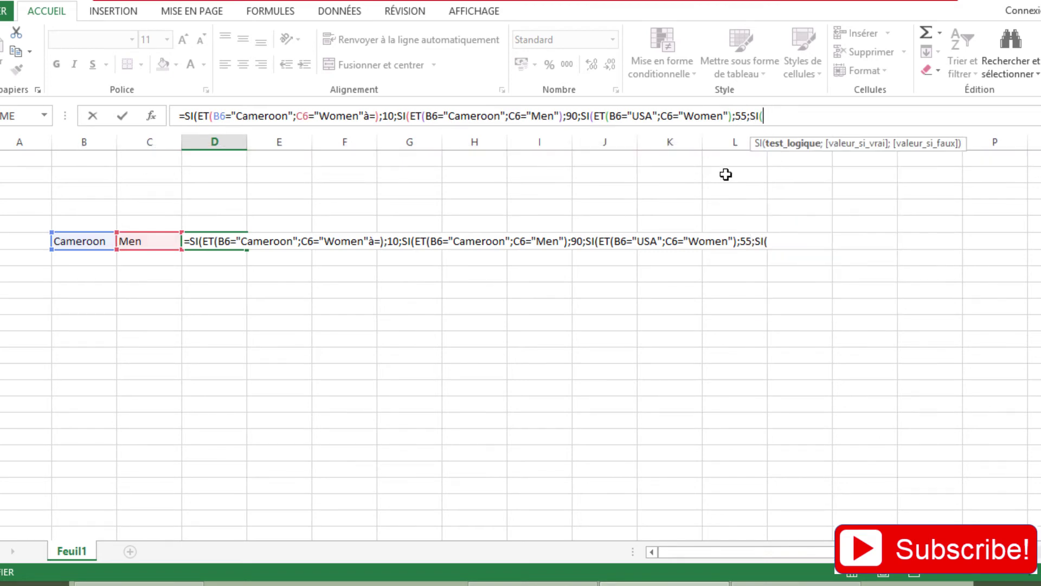
click(96, 252)
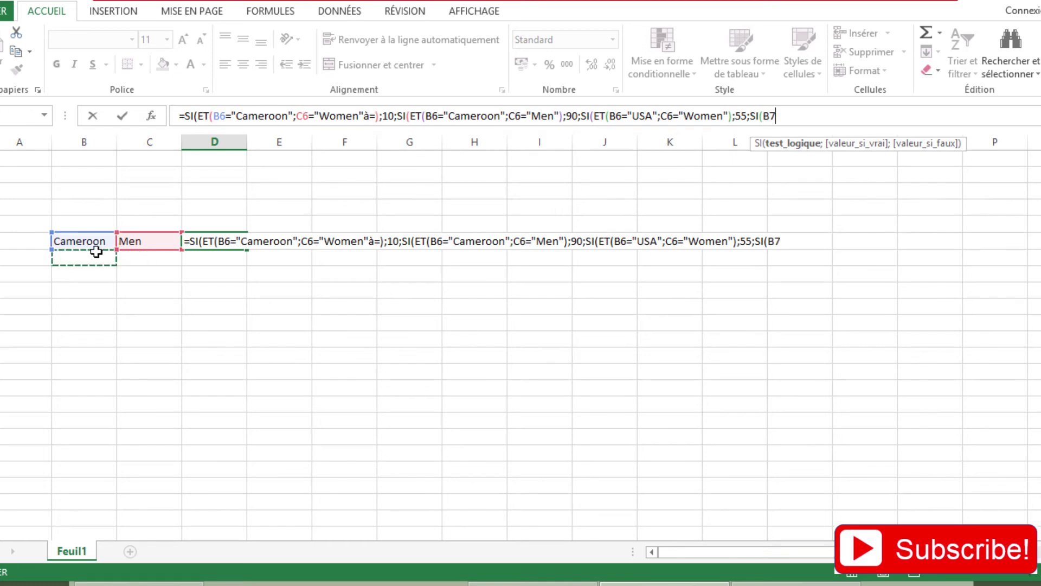
click(99, 242)
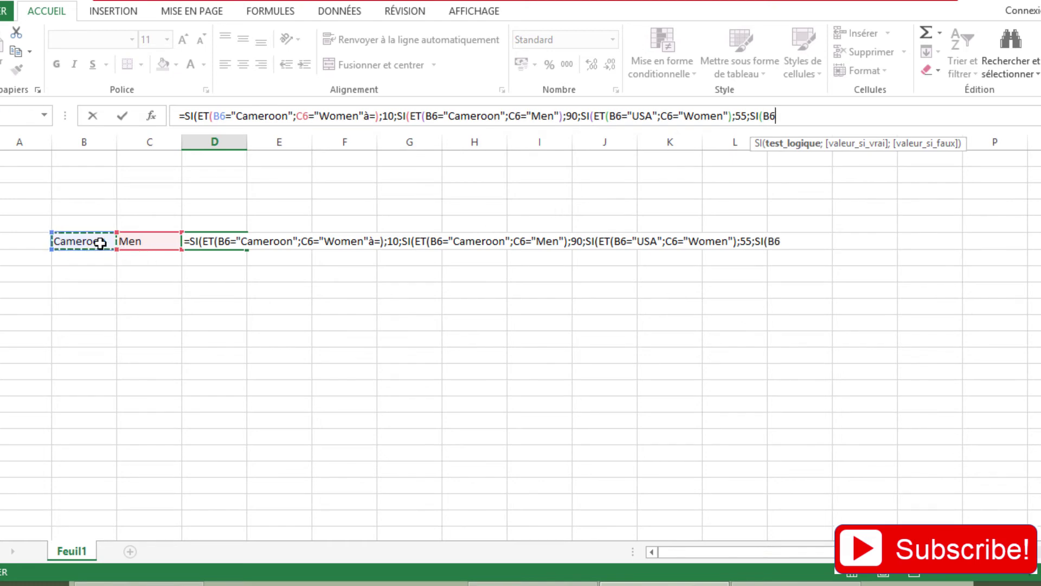
text(="USA)
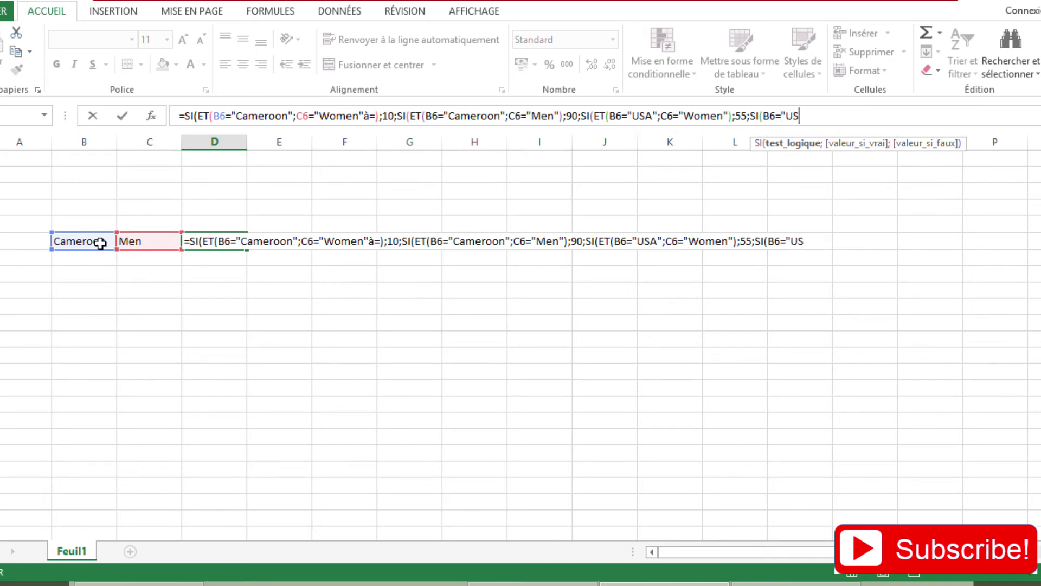
text(";)
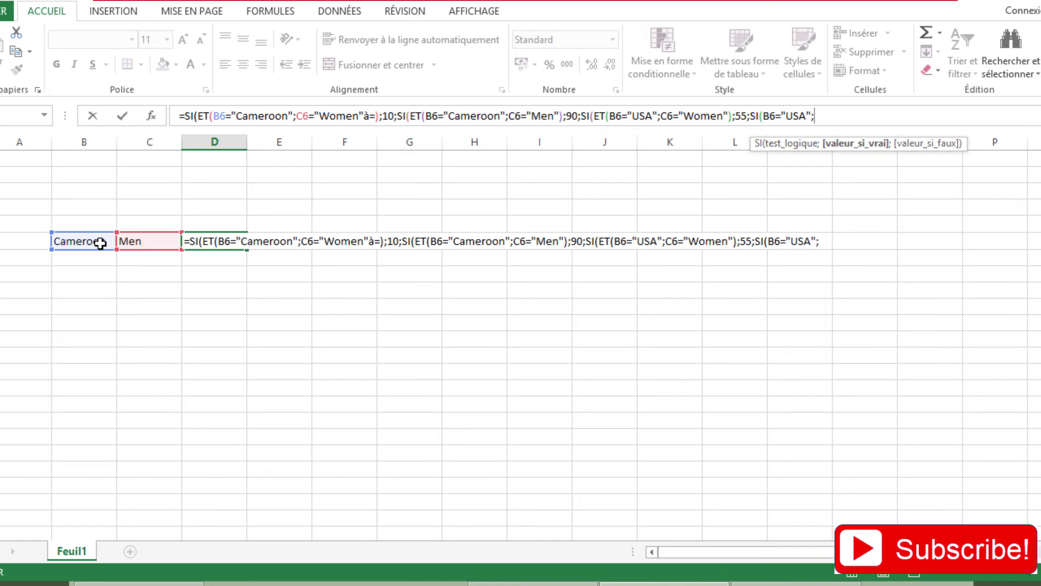
Step: Add the condition C6="Men" after the second USA condition and close the parenthesis, followed by a semicolon
click(130, 242)
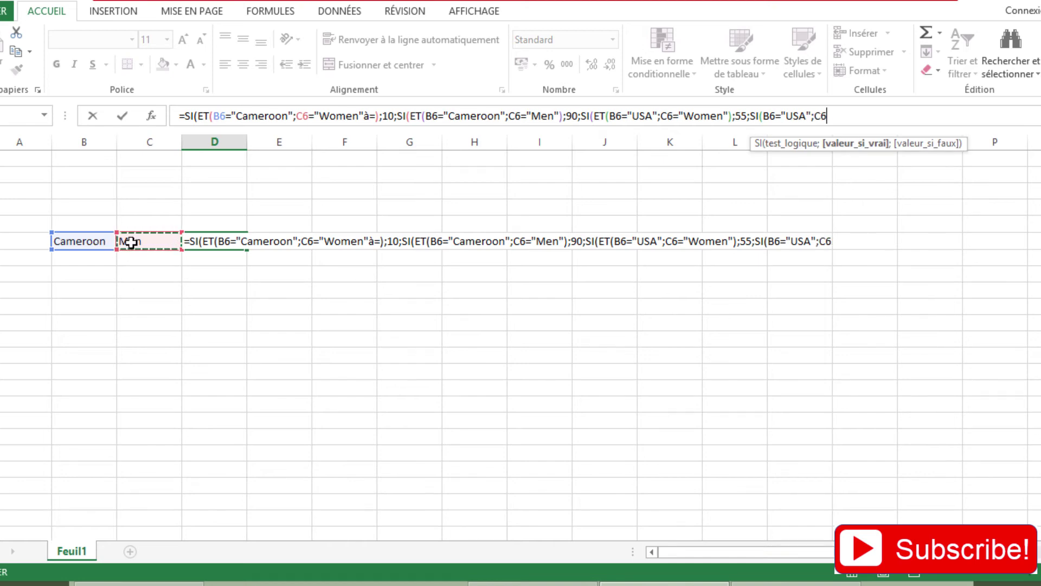
text(=)
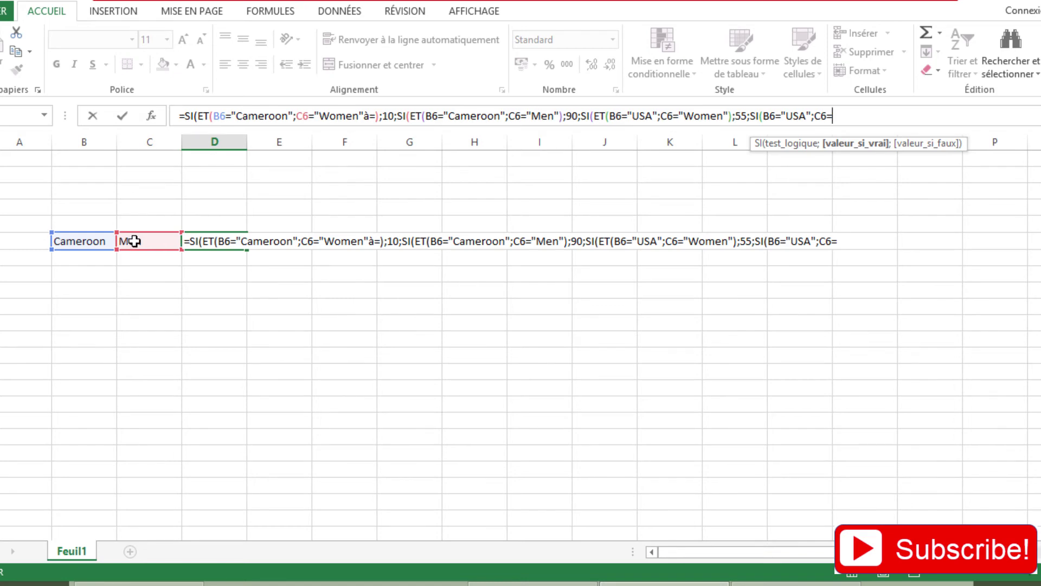
text("Men)
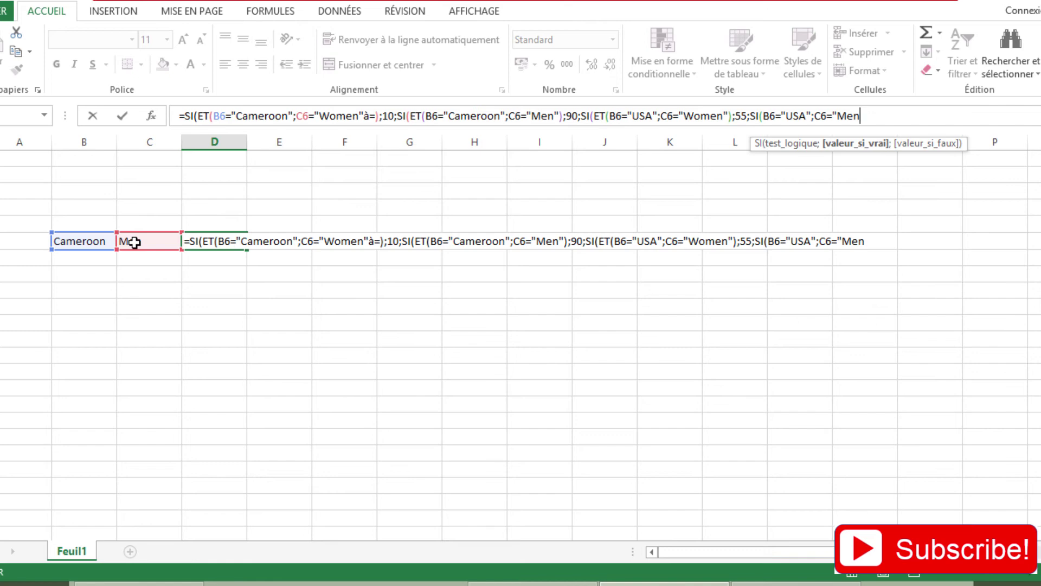
text(      "))
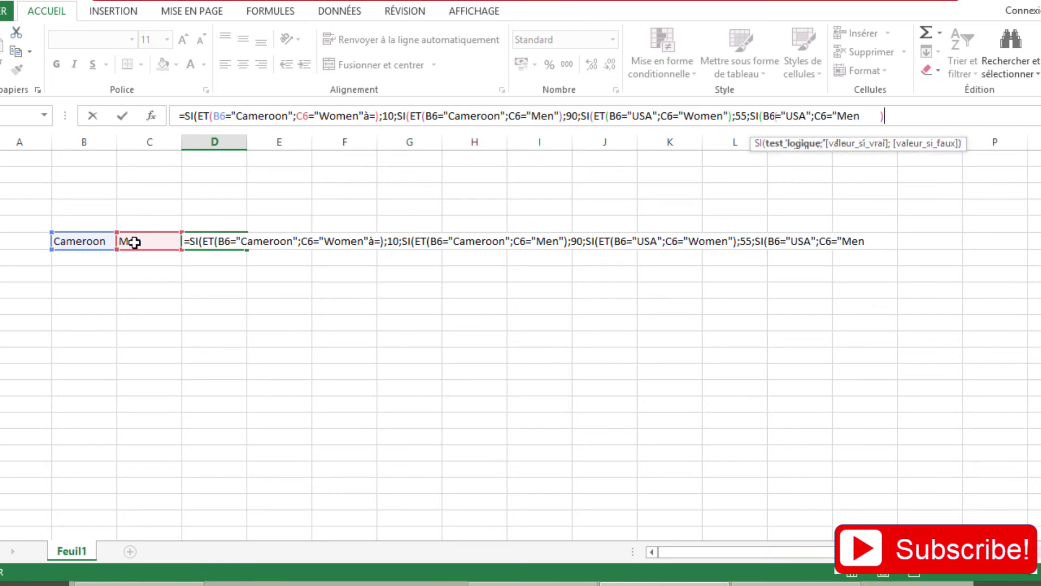
text(;)
Step: Insert ET( before the USA condition in the fourth SI function
key(Left)
key(Left)
key(Left)
key(Left)
key(Left)
key(Left)
key(Left)
key(Left)
key(Left)
key(Left)
key(Left)
key(Left)
key(Left)
key(Left)
key(Left)
key(Left)
key(Left)
key(Left)
key(Left)
text(ET()
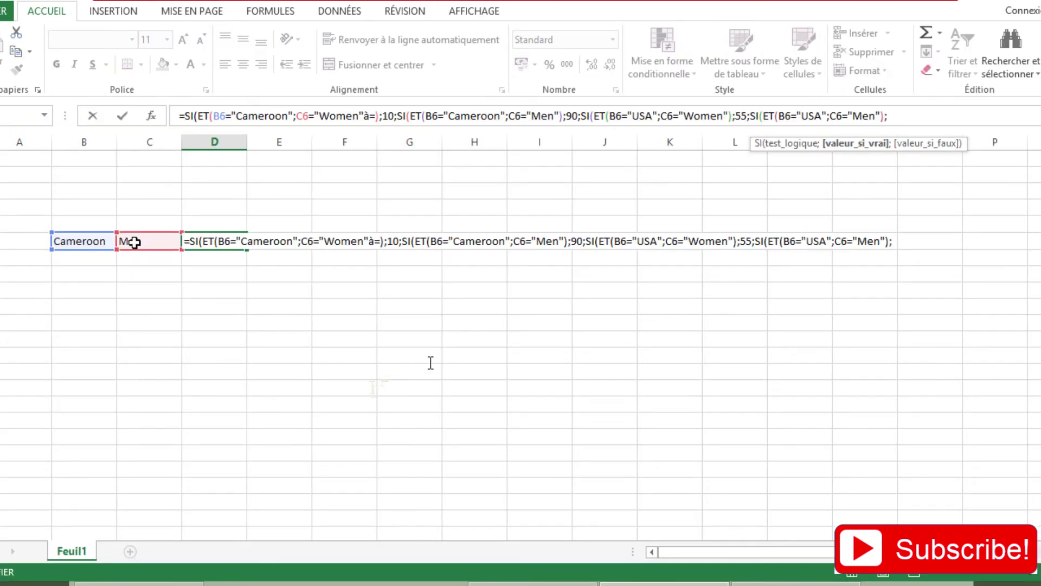
Step: Look up the USA men percentage in the PowerPoint table, enter 45 as the value if true, and confirm the completed D6 formula
key(alt+Tab)
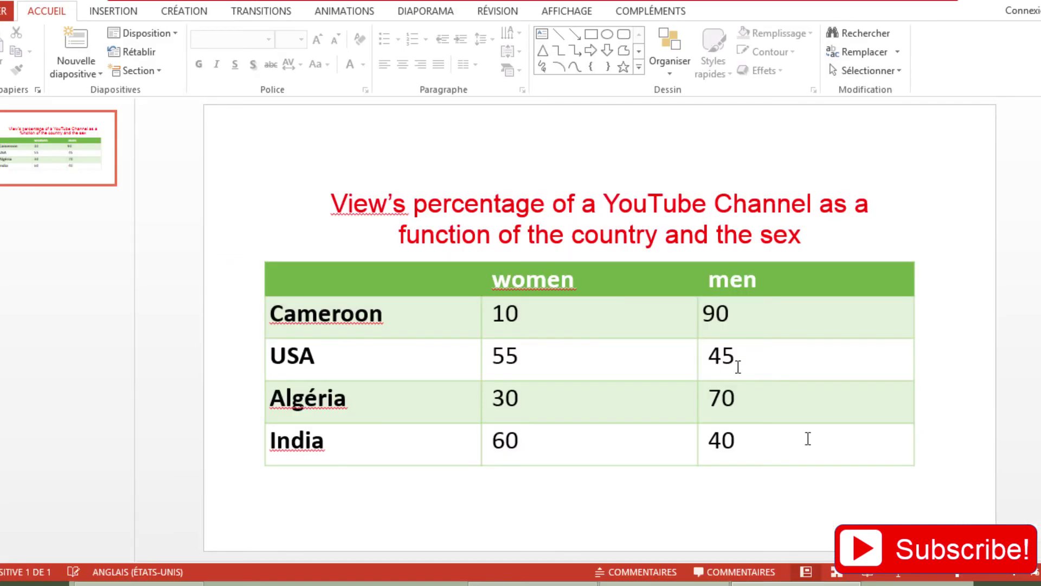
key(alt+Tab)
key(alt+Tab)
text(5)
key(alt+Tab)
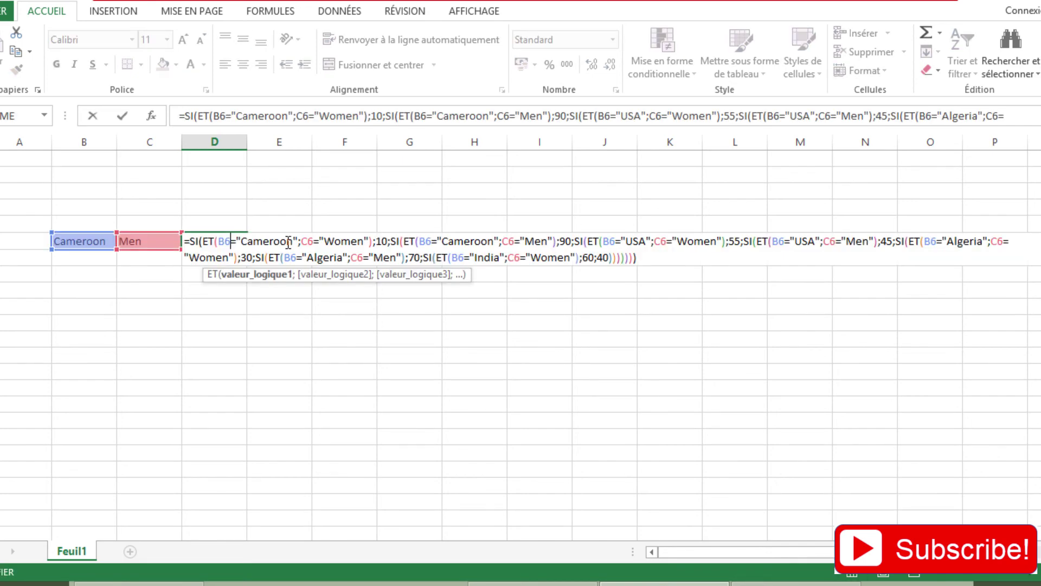
key(Return)
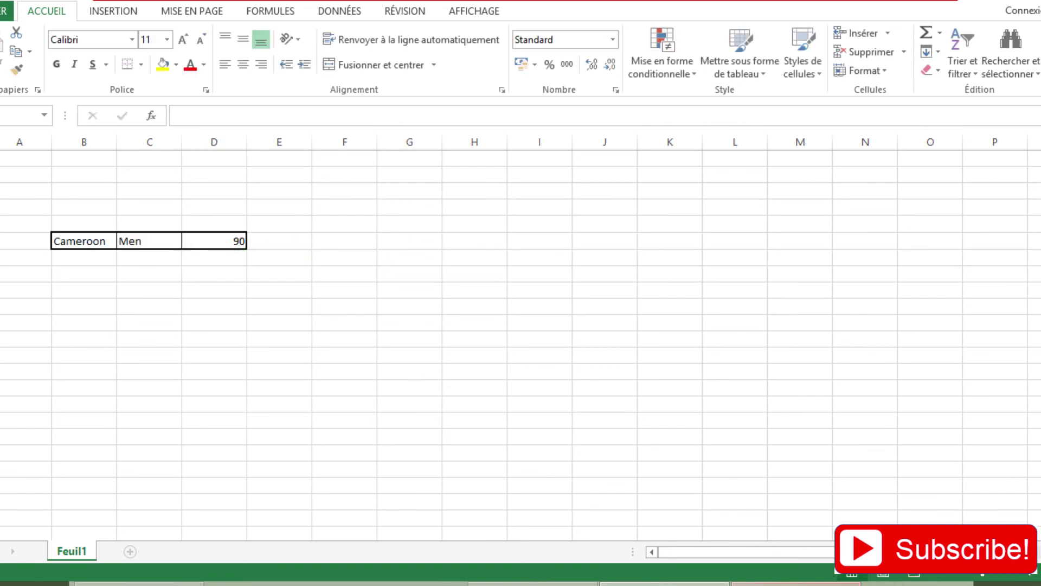
Step: Test the D6 formula with Algeria in B6 and Men in C6, and compare the result with the PowerPoint table
key(alt+Tab)
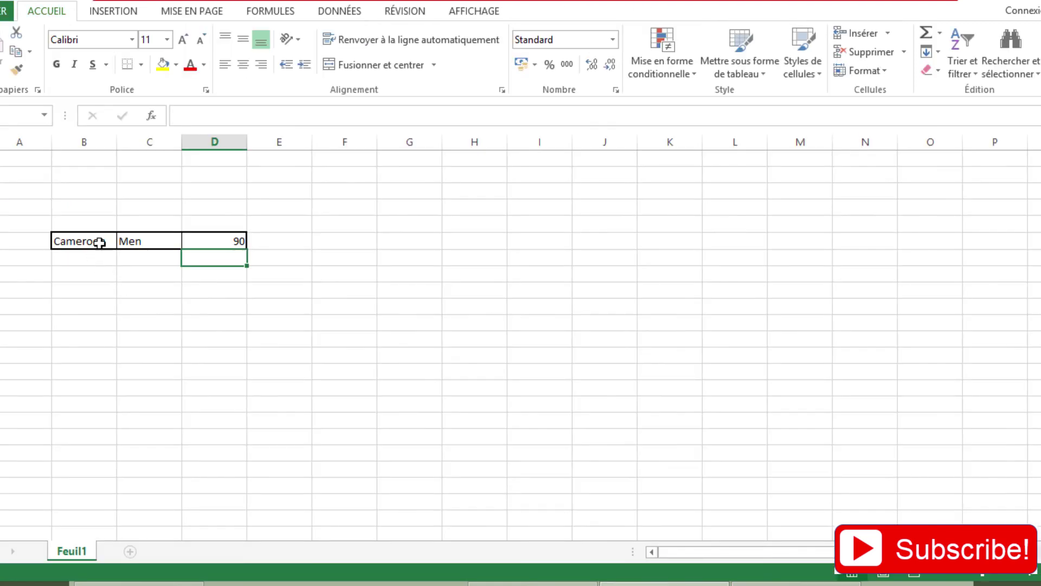
click(99, 242)
click(124, 241)
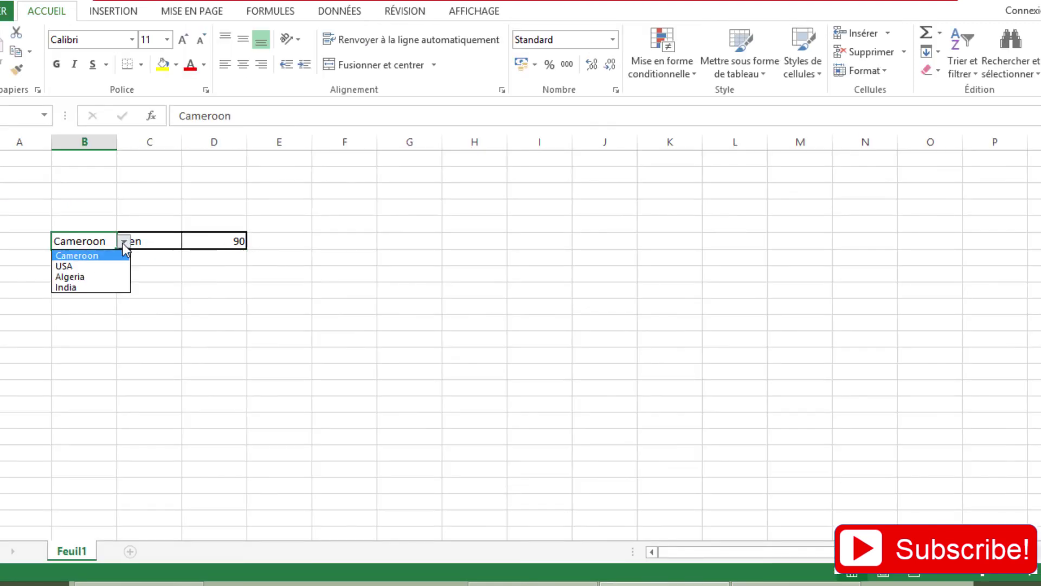
click(110, 277)
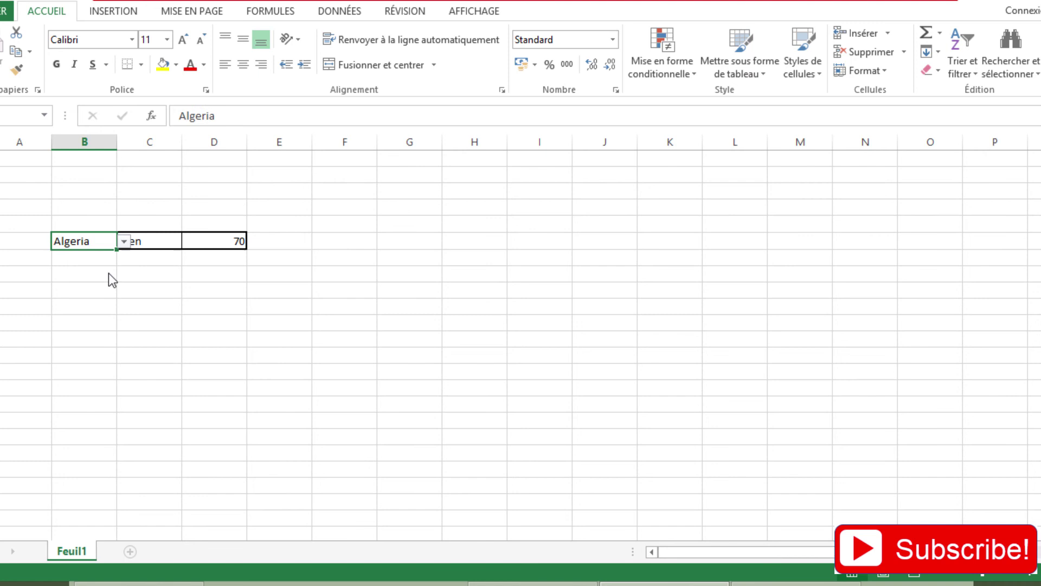
click(150, 242)
click(189, 242)
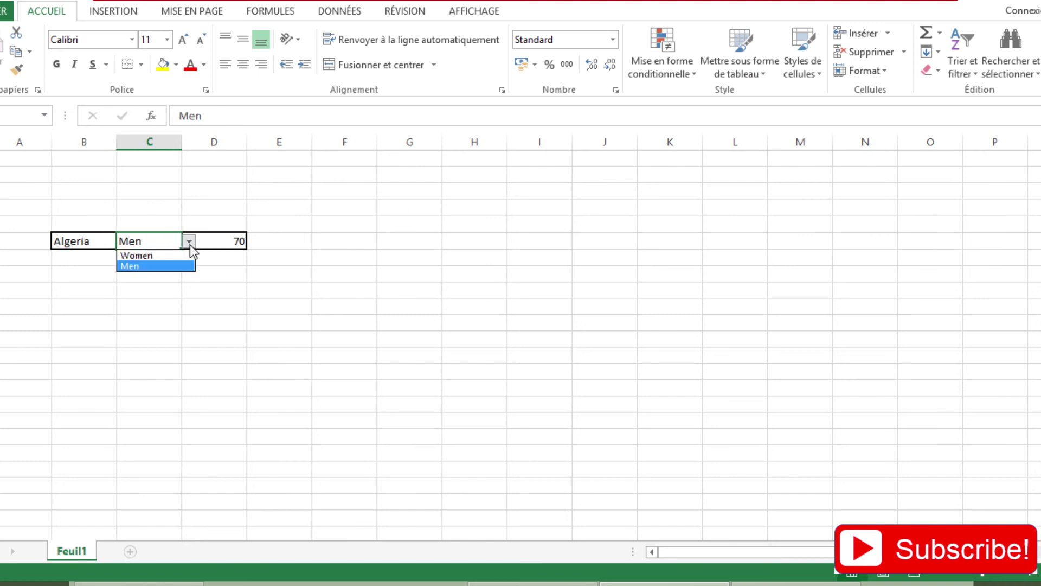
click(175, 266)
click(214, 241)
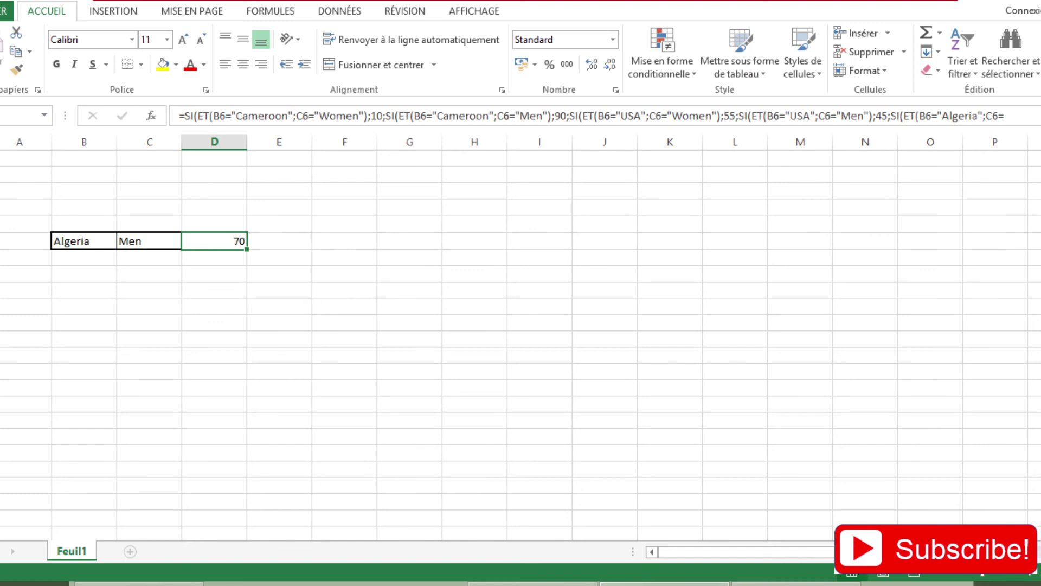
click(672, 583)
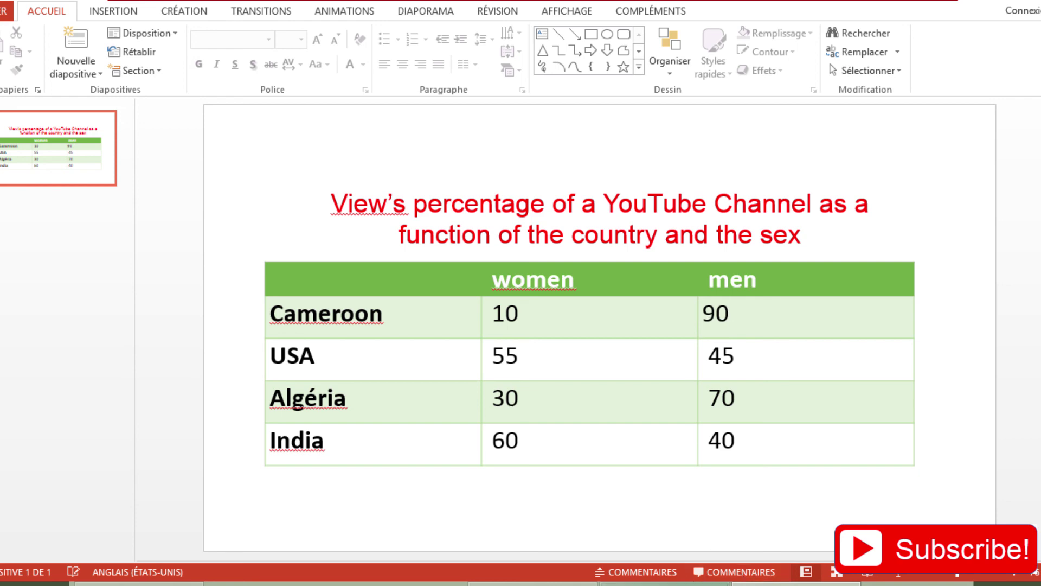
Step: Return to Excel and choose Cameroon in B6 and Women in C6
click(664, 583)
click(92, 244)
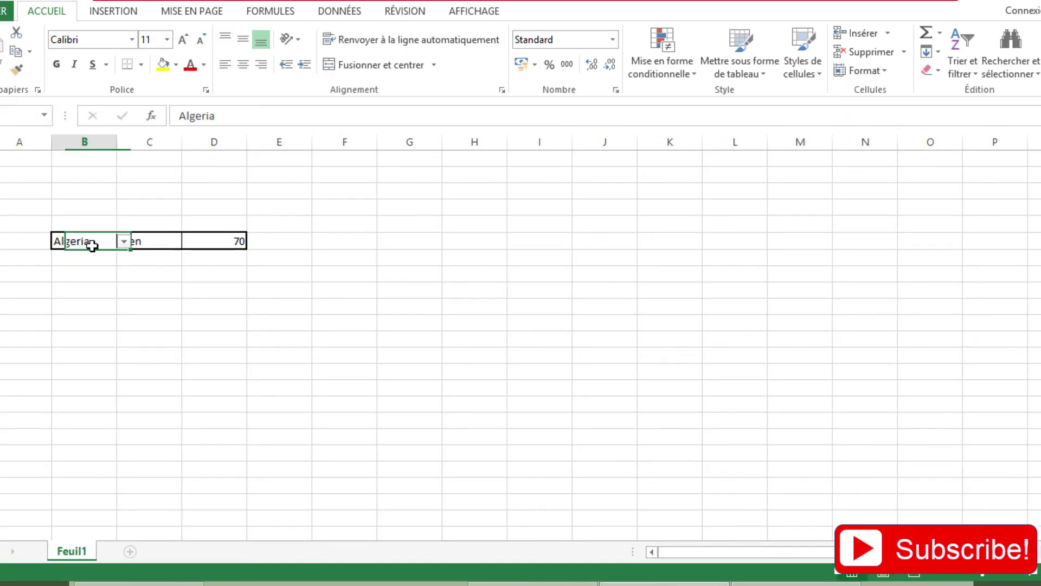
click(123, 242)
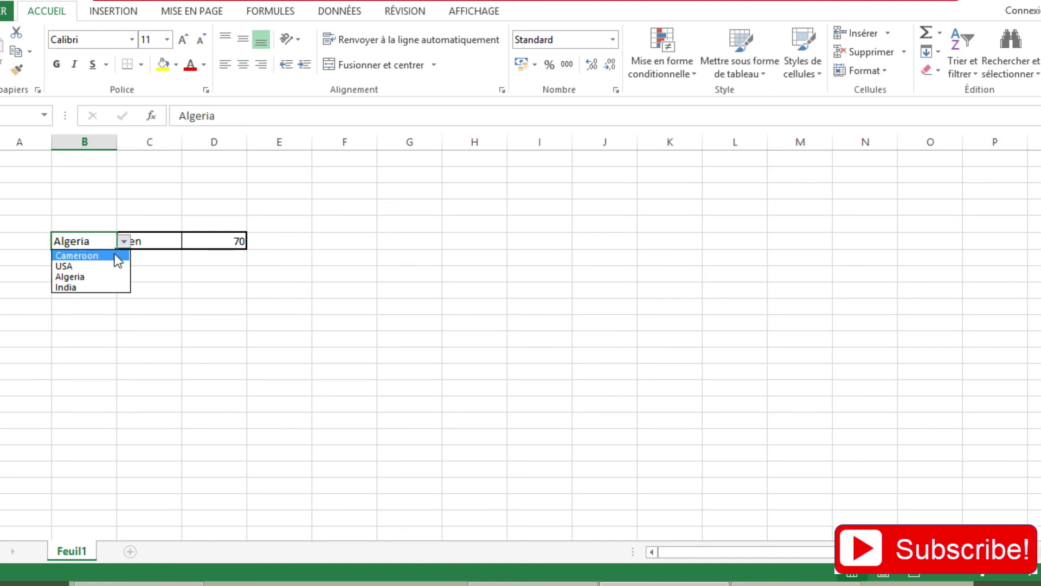
click(106, 256)
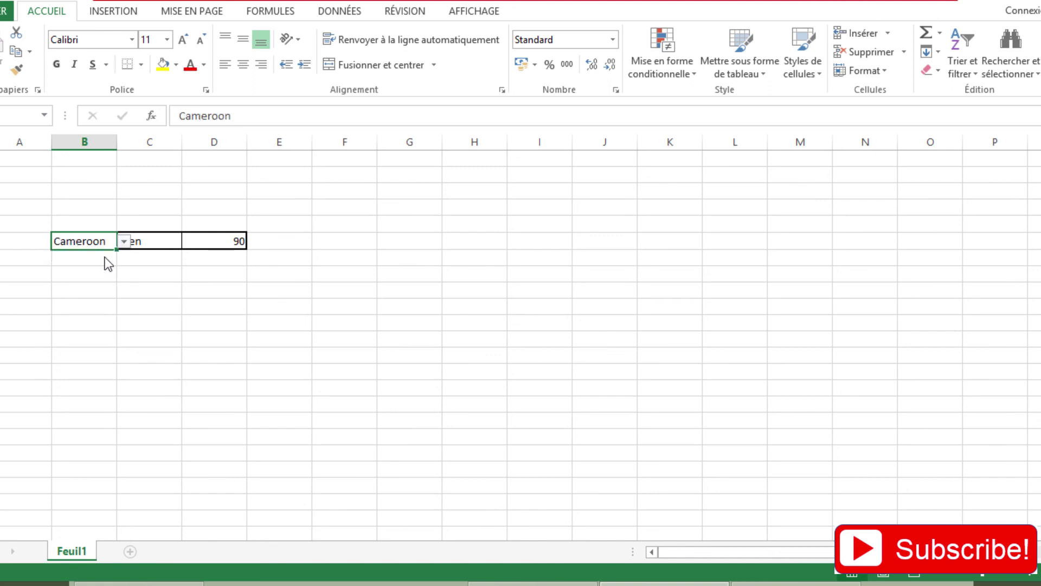
click(140, 240)
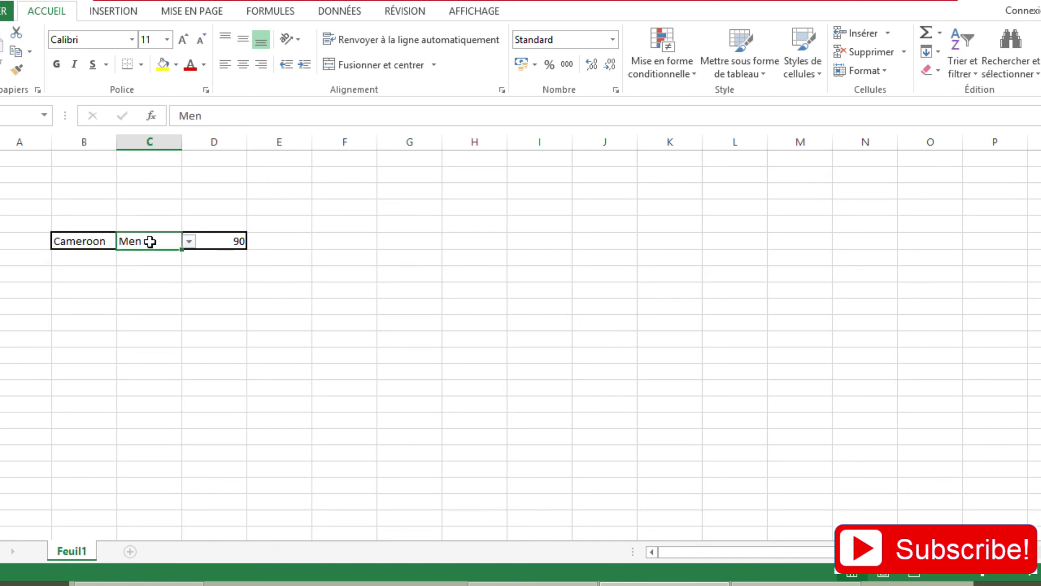
click(188, 241)
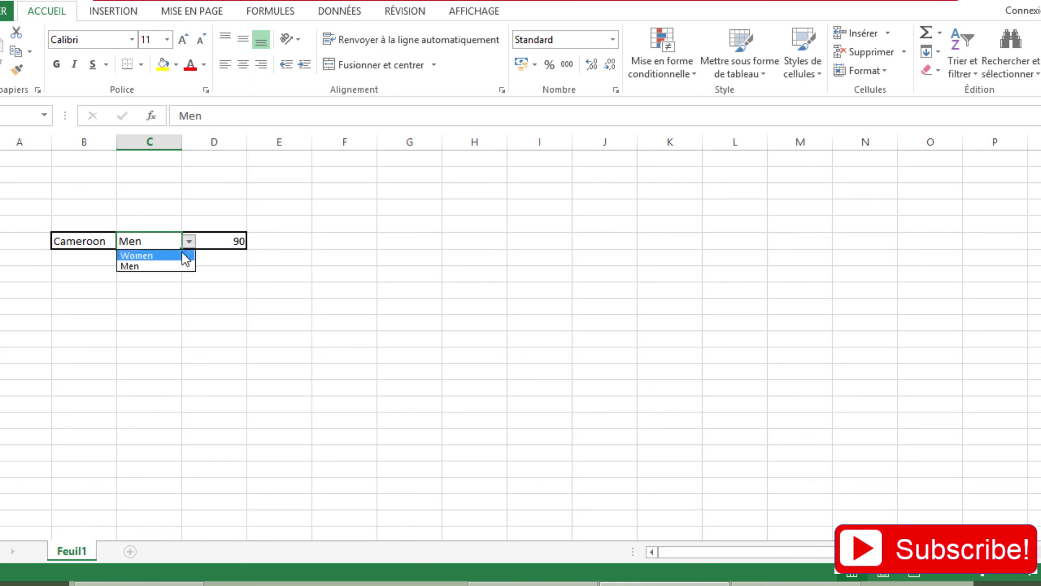
click(183, 254)
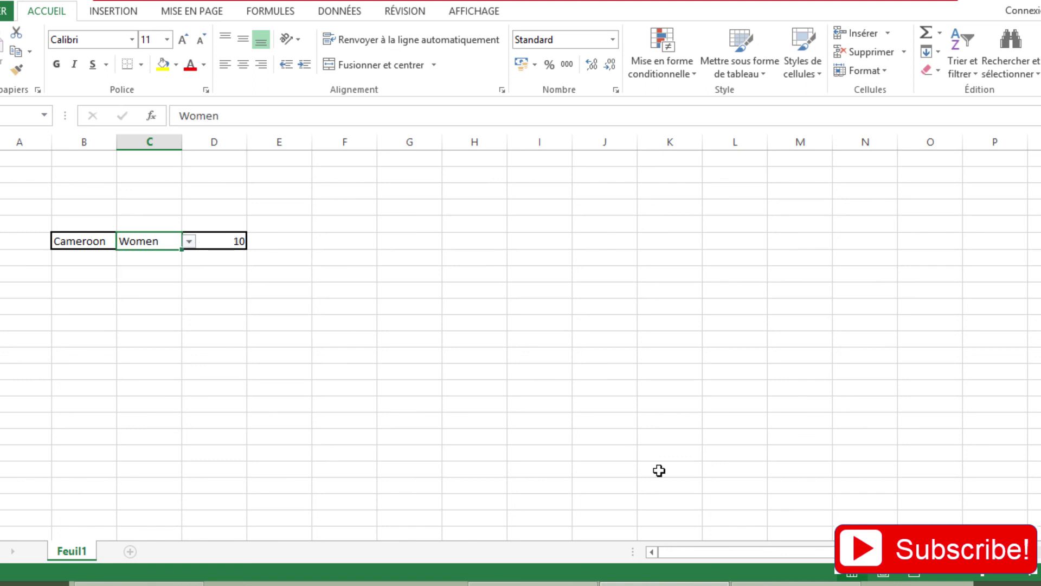
Step: Compare the D6 result for Cameroon women with the percentage in the PowerPoint table, ending back in Excel
click(760, 583)
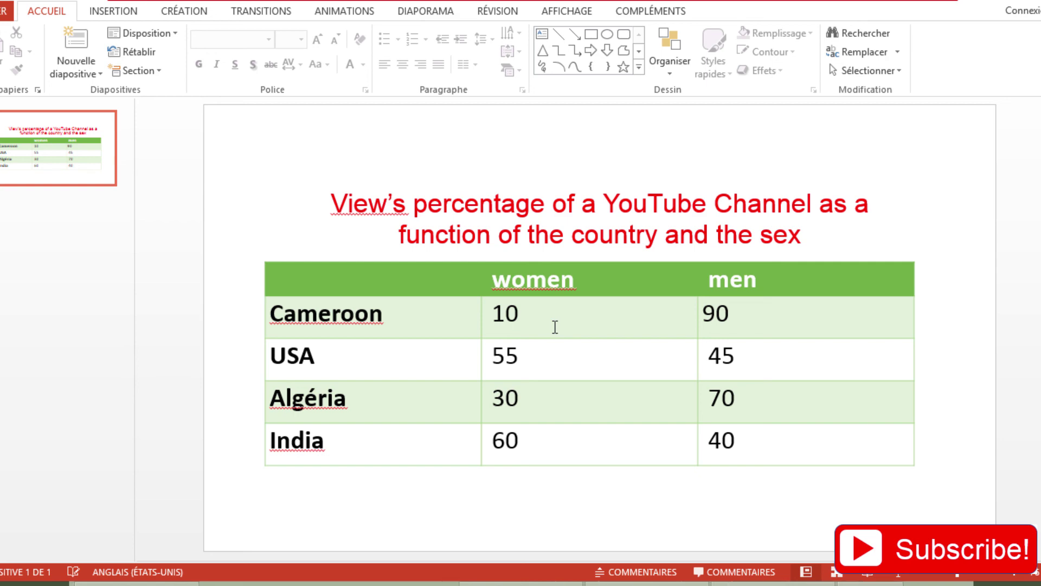
key(alt+Tab)
key(alt+Tab)
key(alt+Tab)
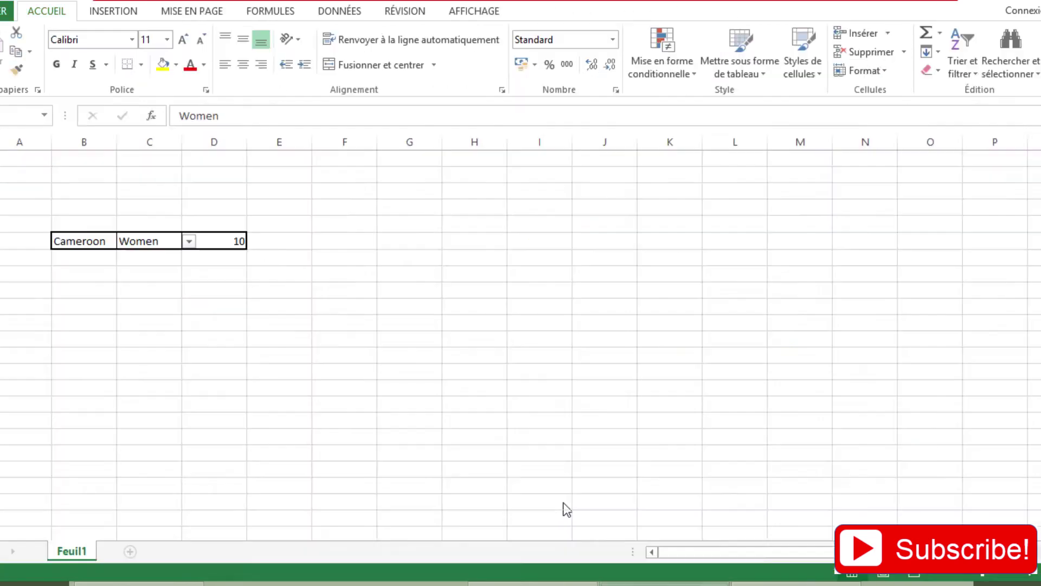
key(alt+Tab)
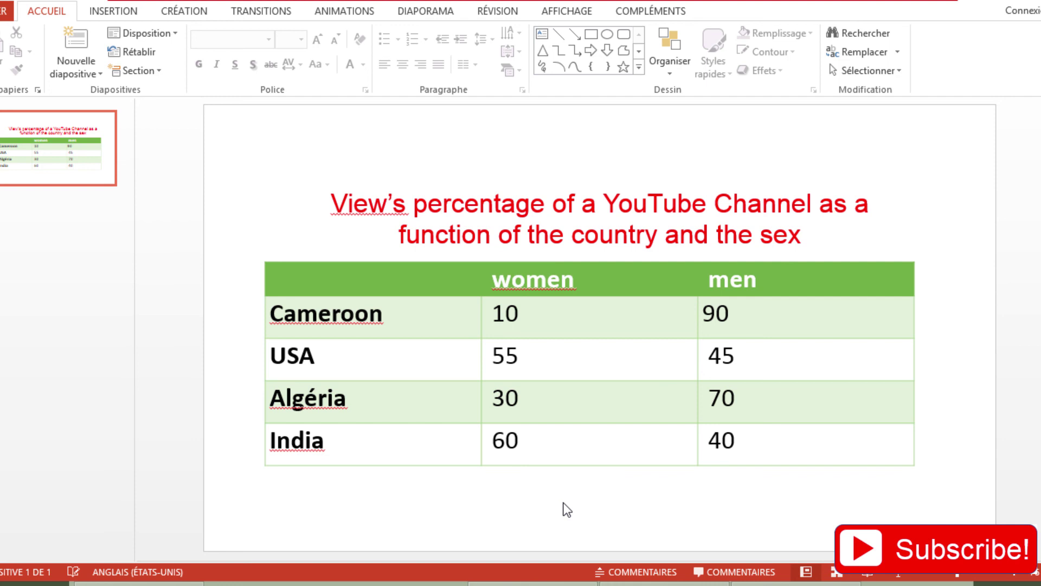
key(alt+Tab)
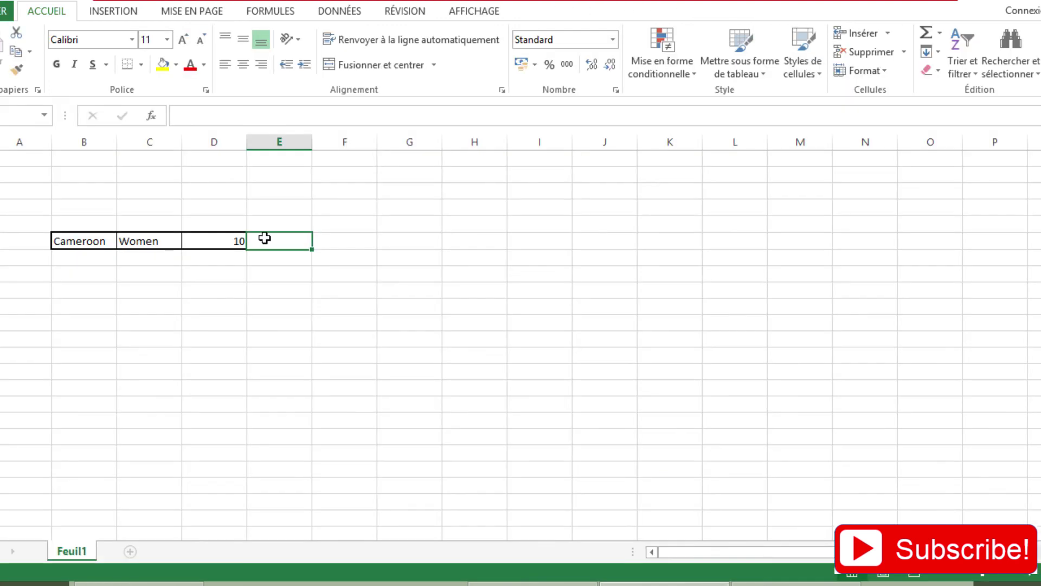